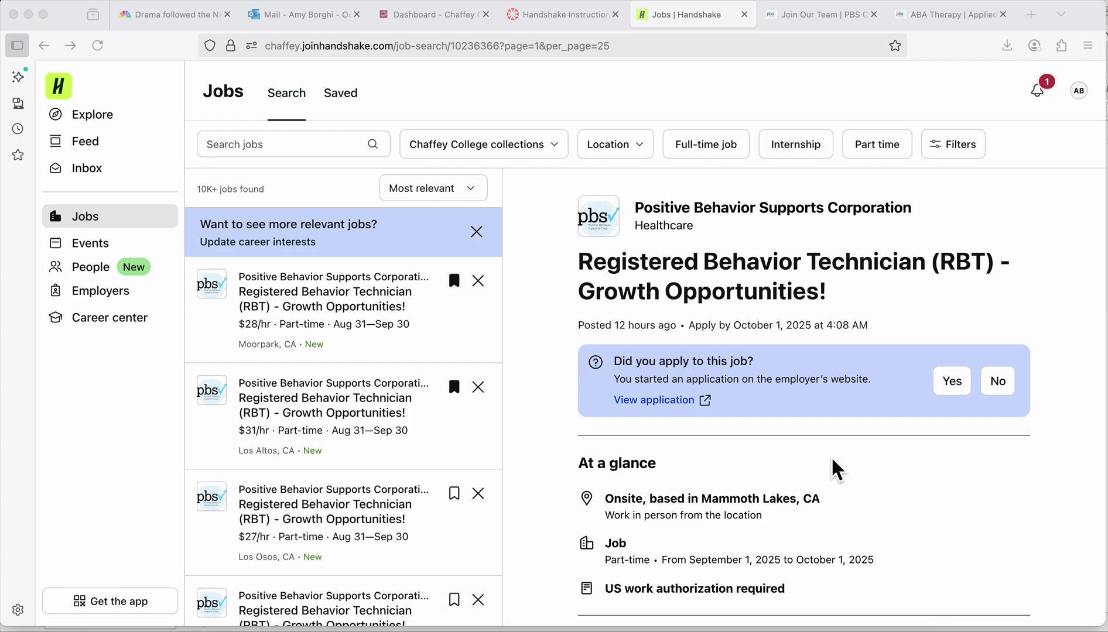
- Open the account holder's own profile page from the Handshake jobs page
scroll(1039, 248, "up", 1)
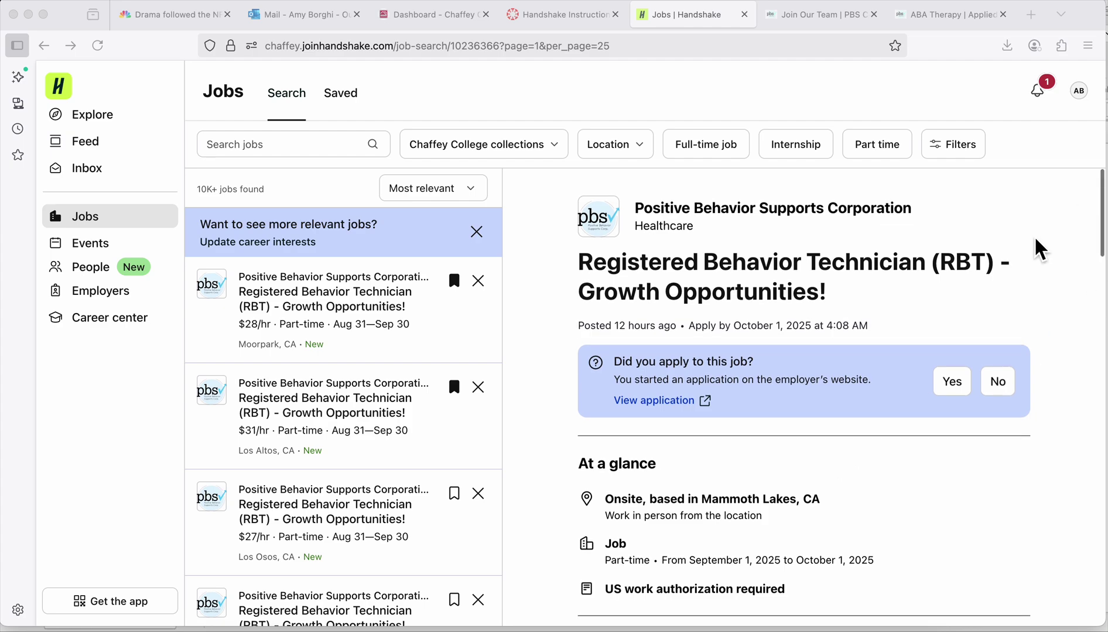
left_click(1096, 102)
left_click(1095, 101)
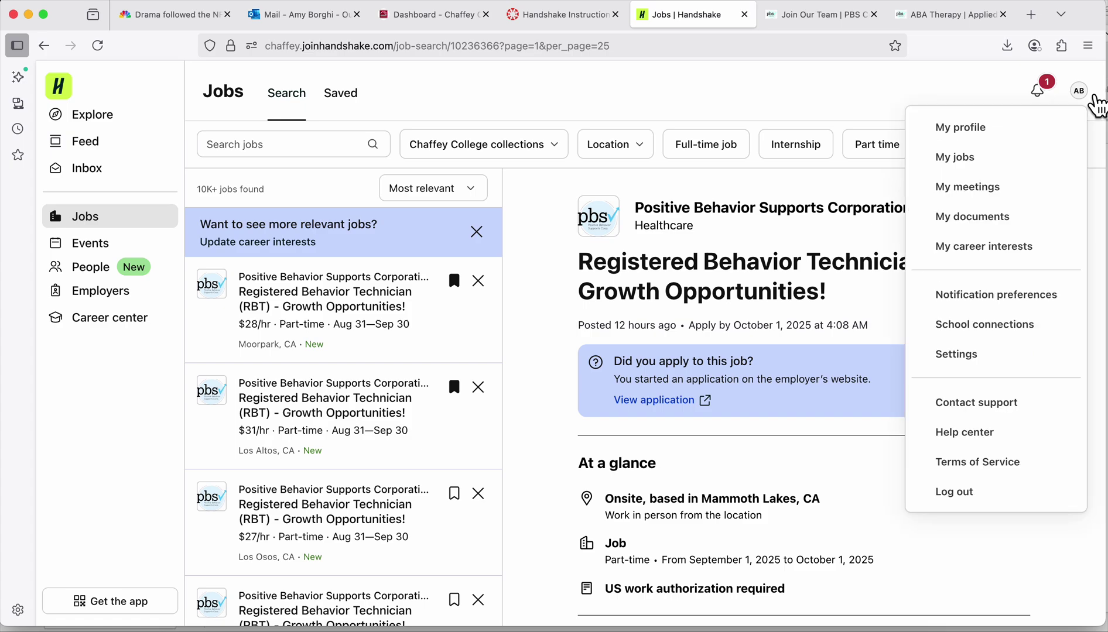
left_click(993, 138)
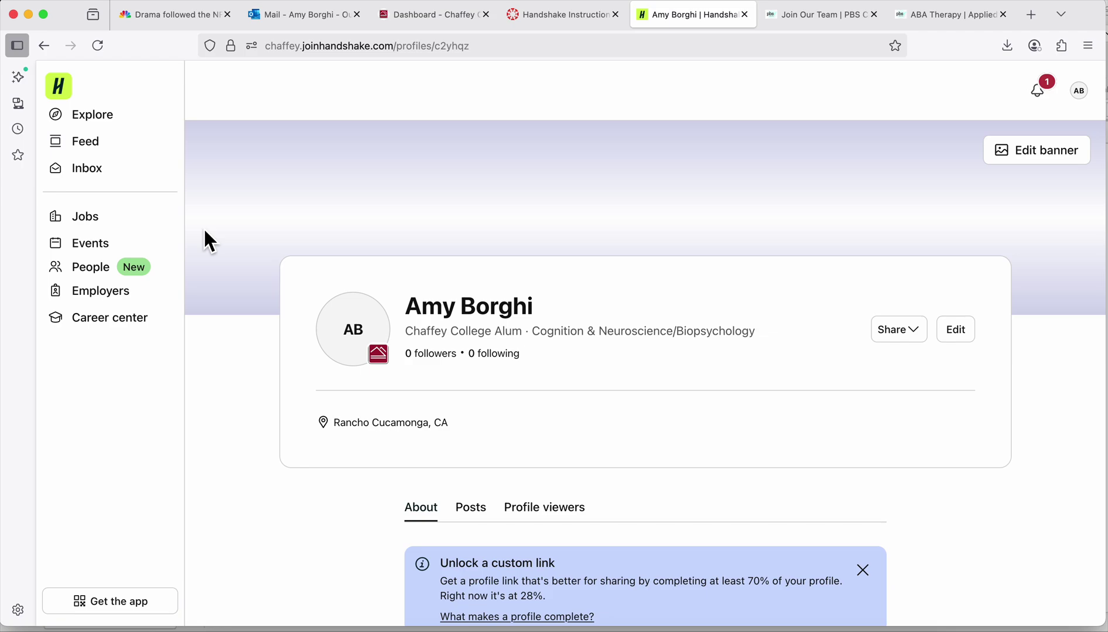
- Return to the job search page and browse the list of available postings
left_click(84, 225)
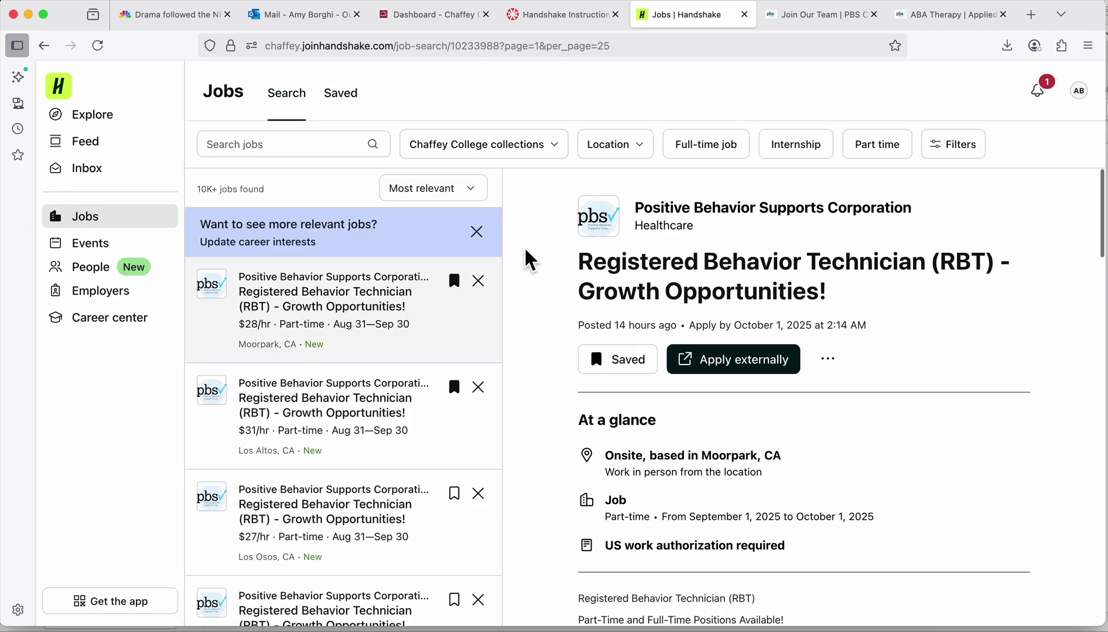
scroll(715, 358, "down", 1)
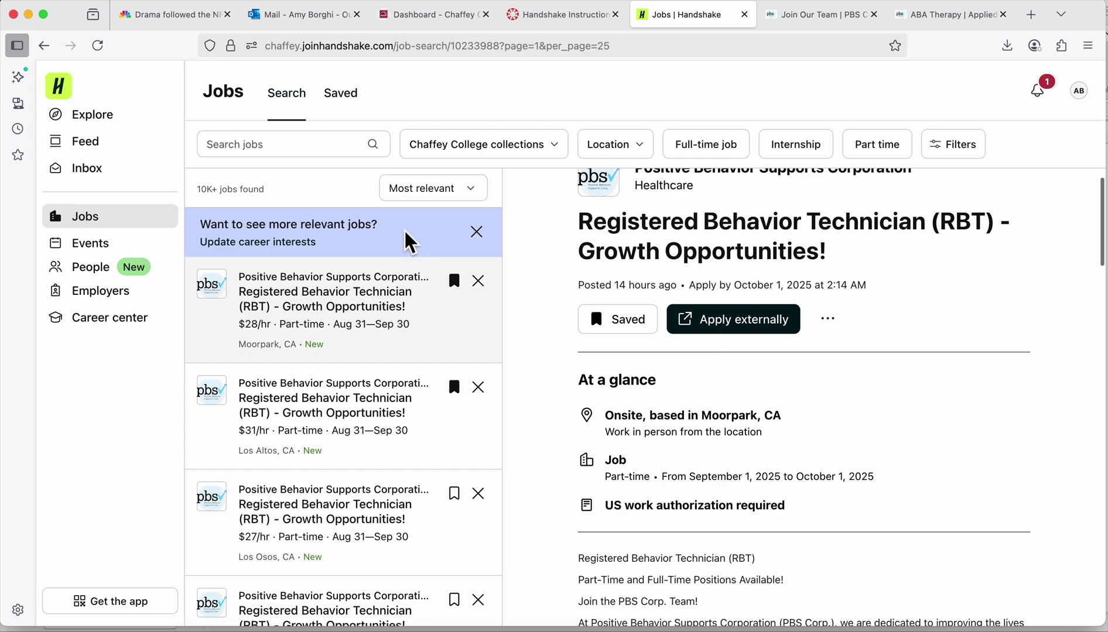
scroll(387, 331, "down", 10)
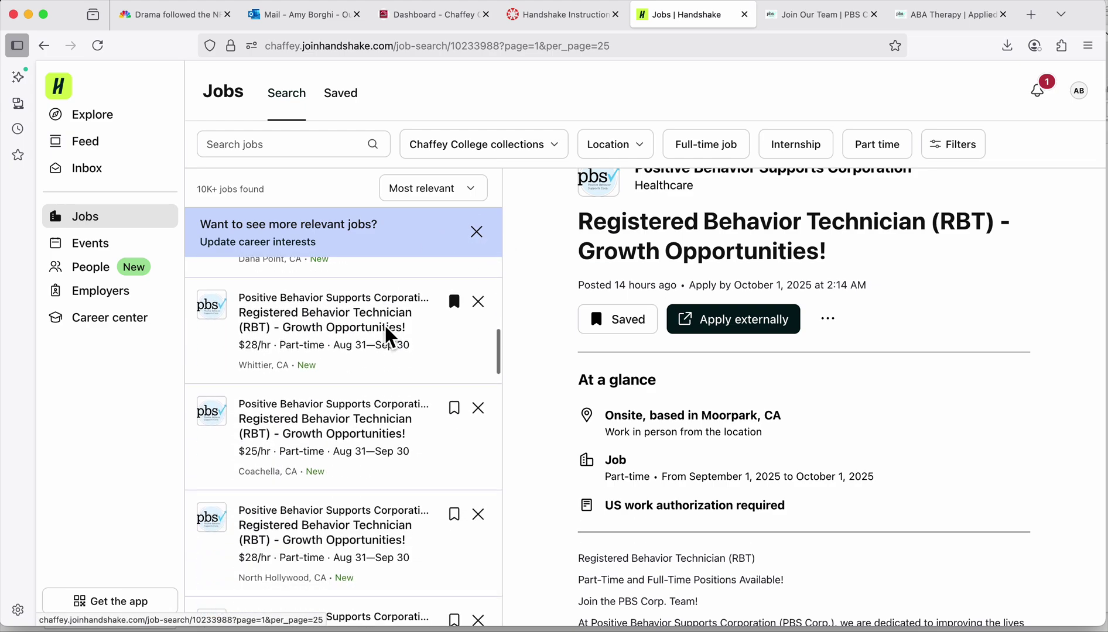
scroll(386, 336, "down", 5)
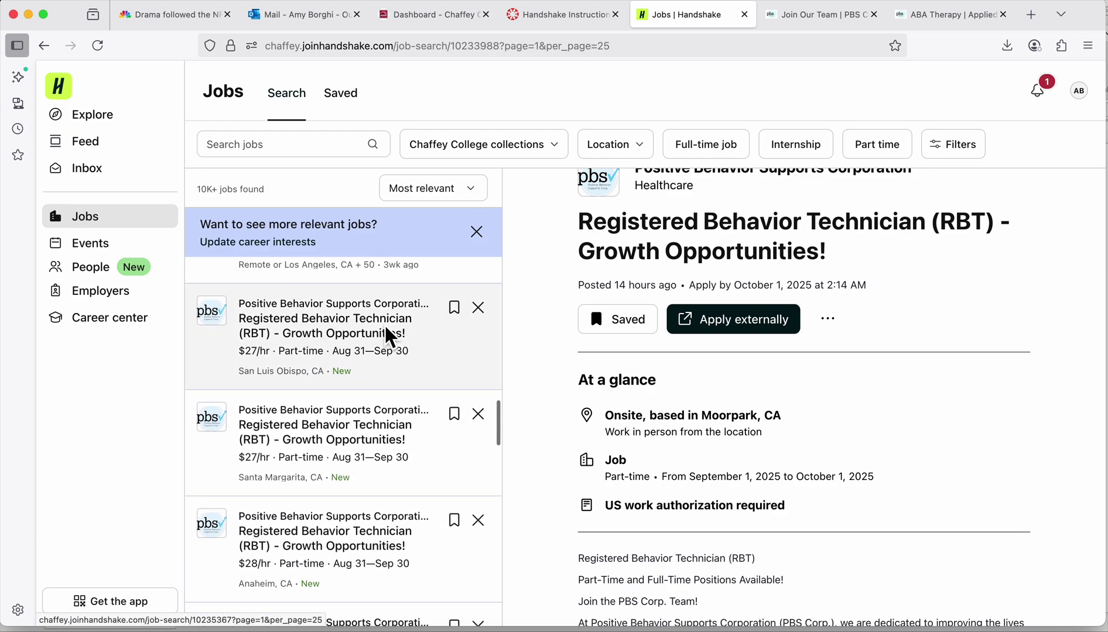
scroll(386, 331, "up", 10)
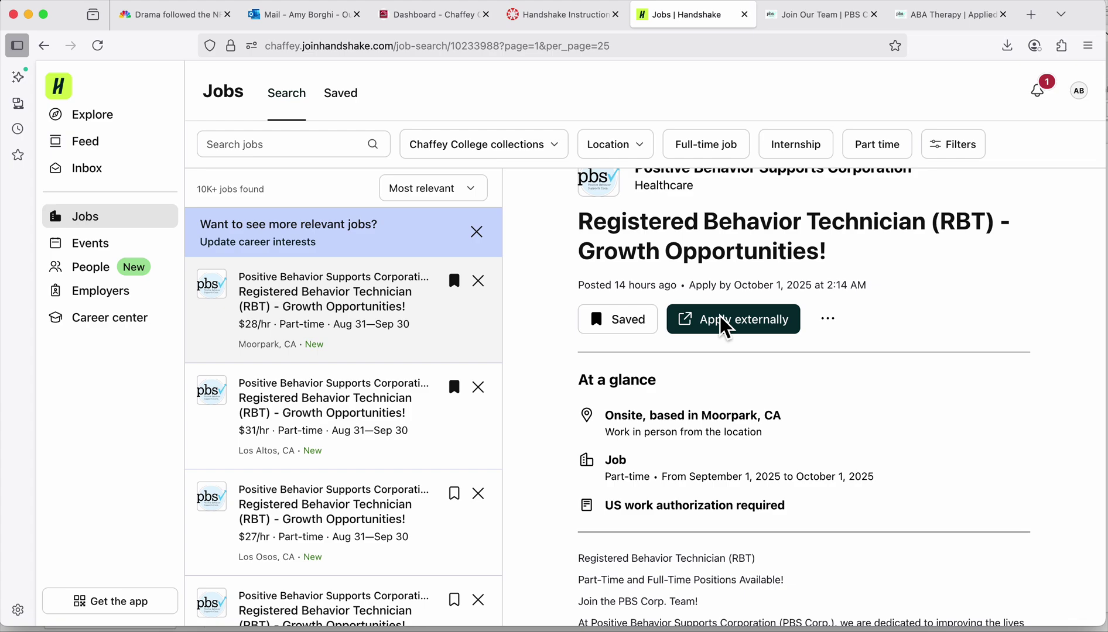
- Open the external application for the Moorpark Registered Behavior Technician job and reduce the page zoom to 67%
left_click(762, 328)
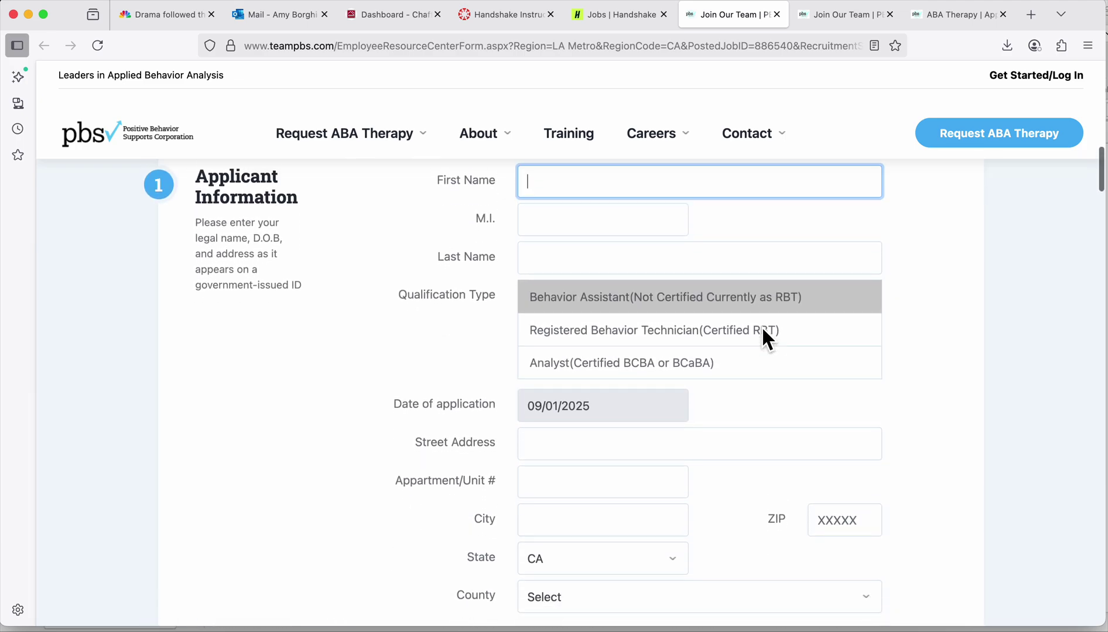
key("ctrl+minus")
key("ctrl+minus")
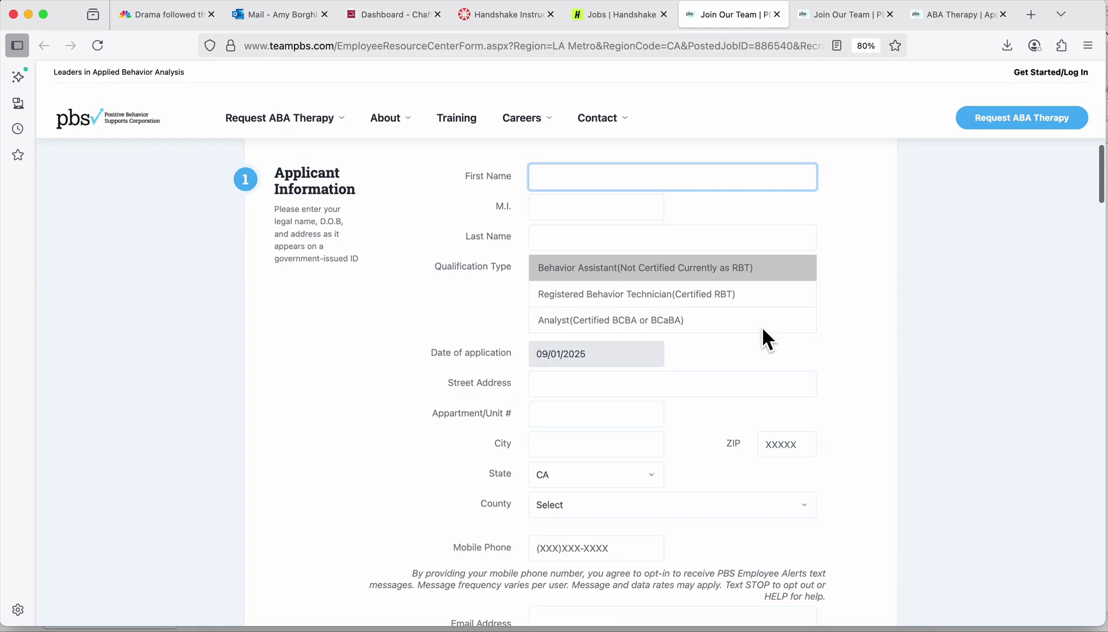
key("ctrl+minus")
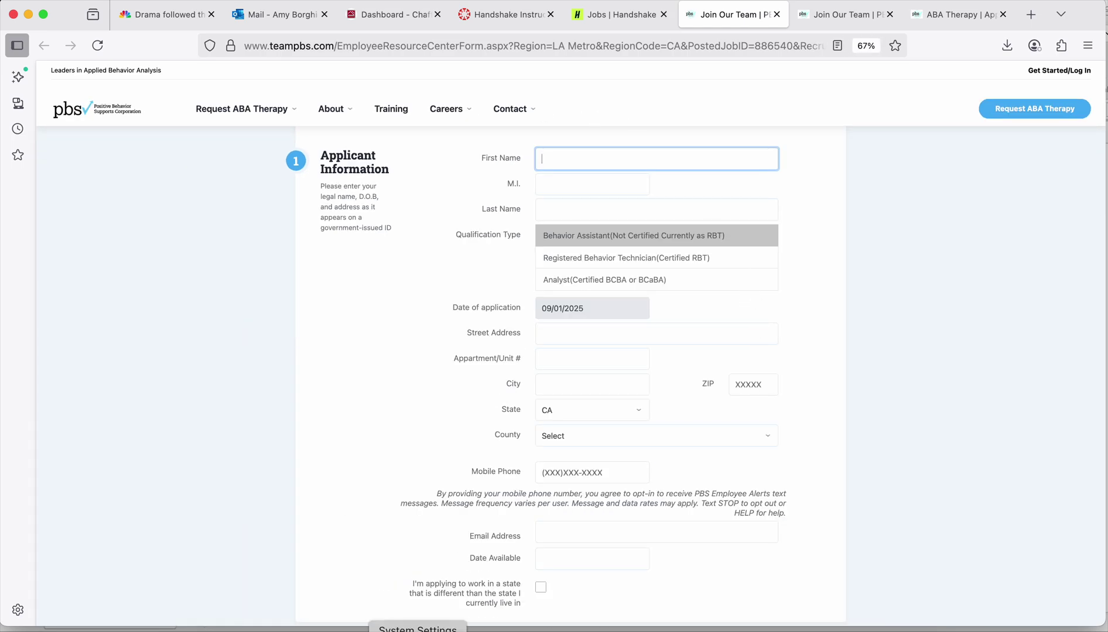
- Skim the whole application form, from the applicant information through resume and education to the signature and submission area
scroll(779, 322, "down", 4)
scroll(776, 318, "up", 5)
scroll(775, 318, "down", 2)
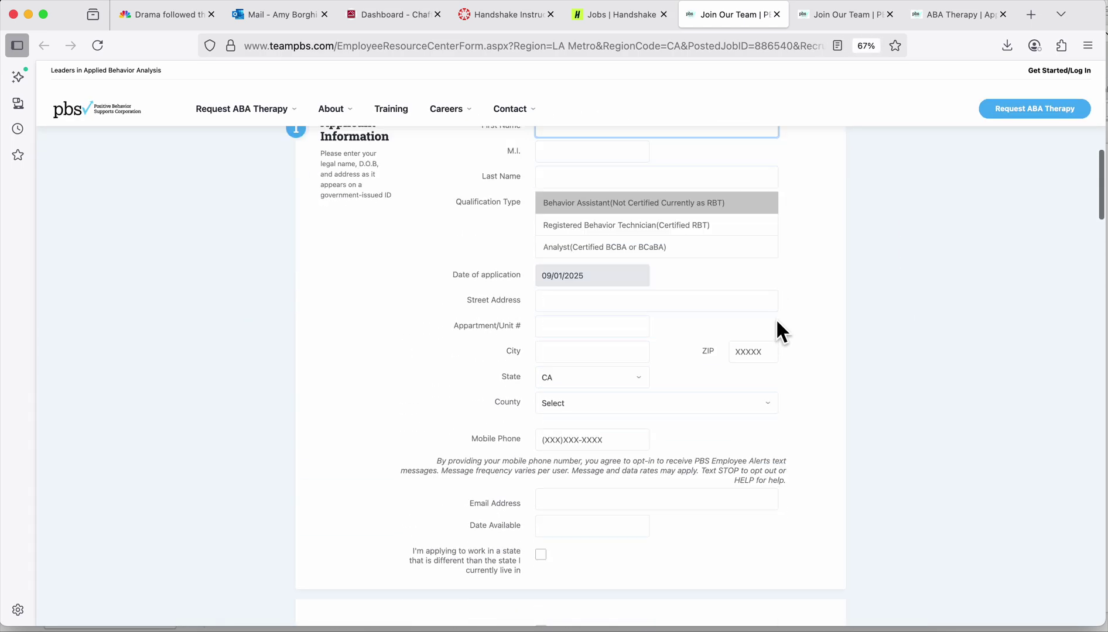
scroll(777, 321, "down", 10)
scroll(776, 321, "up", 1)
scroll(776, 321, "down", 20)
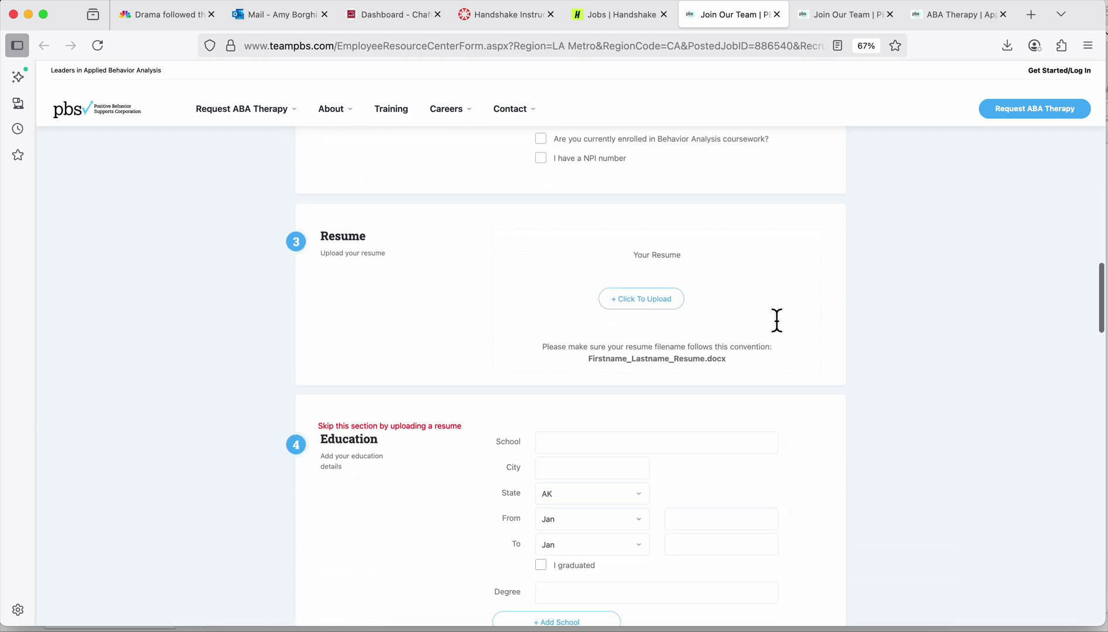
scroll(777, 322, "down", 20)
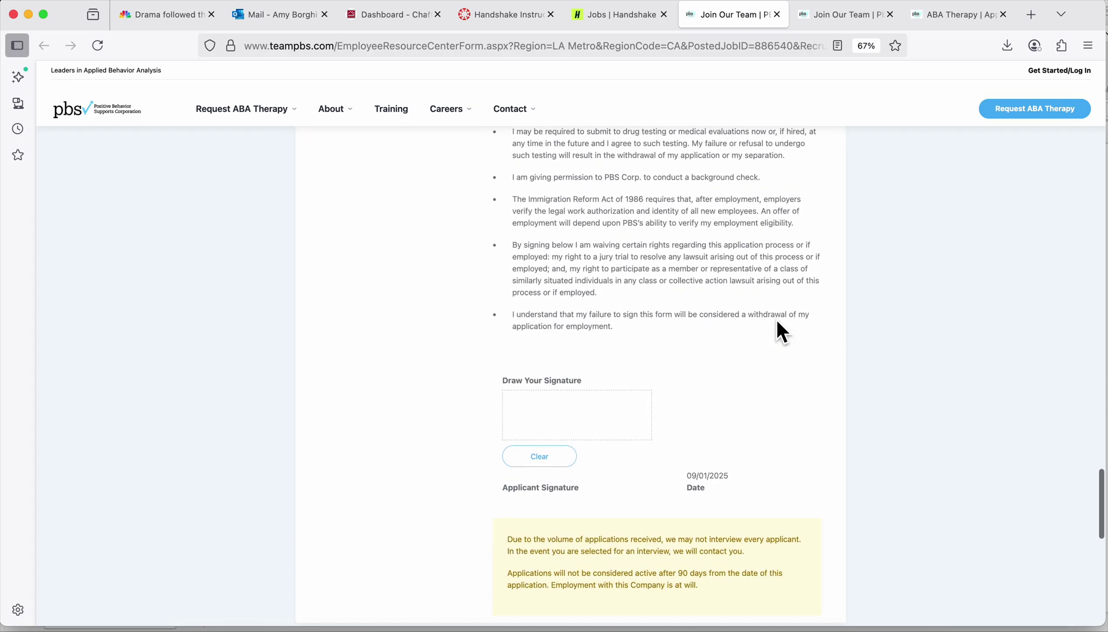
scroll(777, 322, "up", 8)
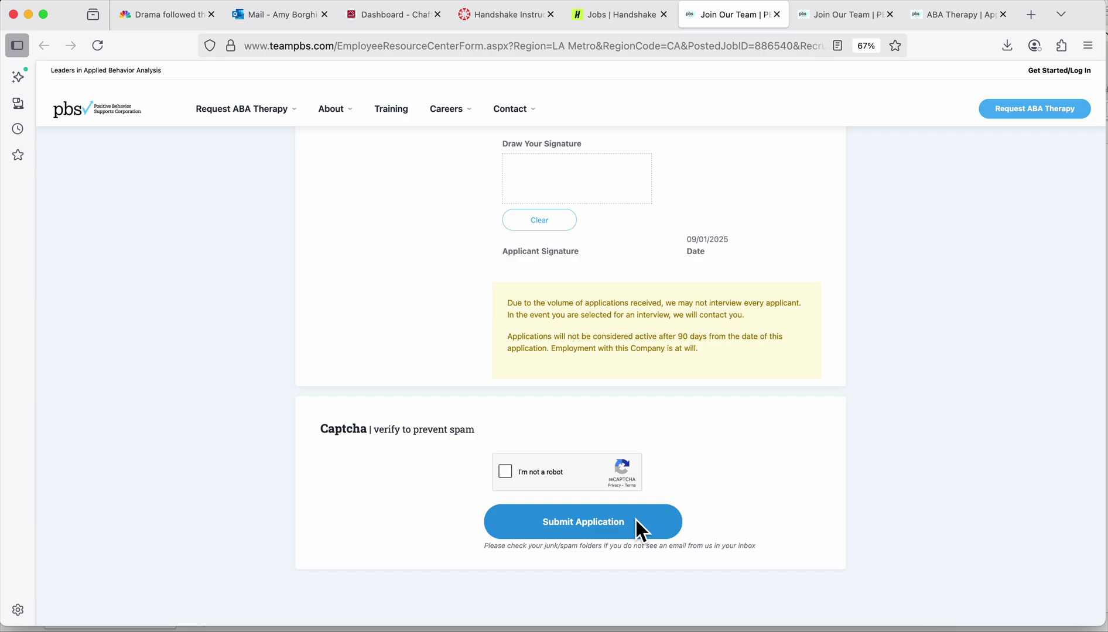
- Go back to the start of the application and review each numbered section, from applicant information to acknowledgment and authorization
scroll(771, 452, "up", 10)
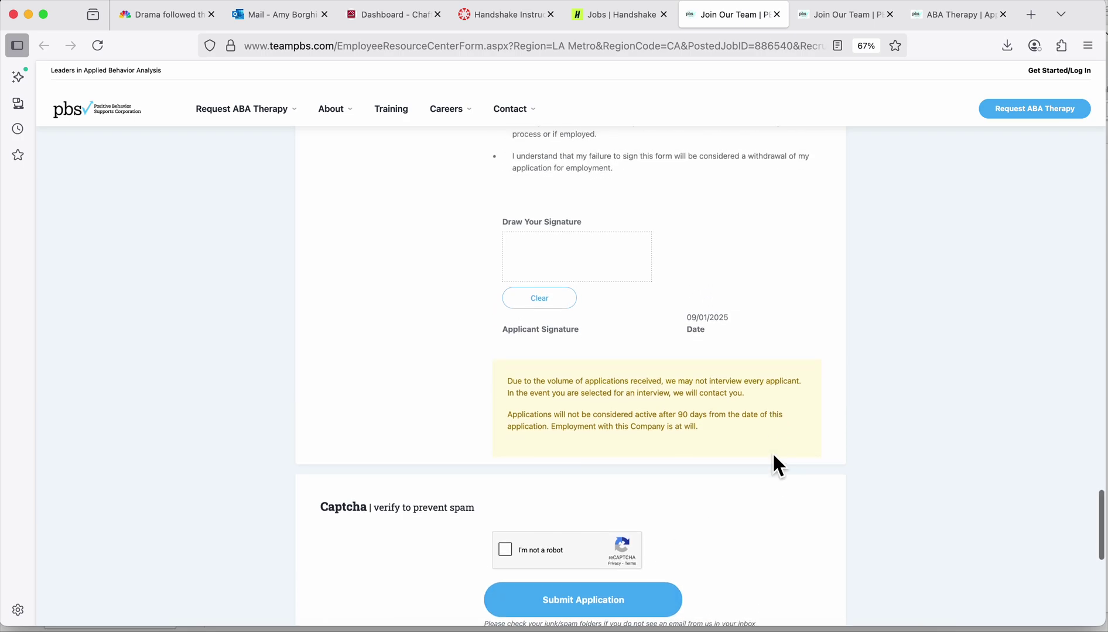
scroll(773, 457, "up", 20)
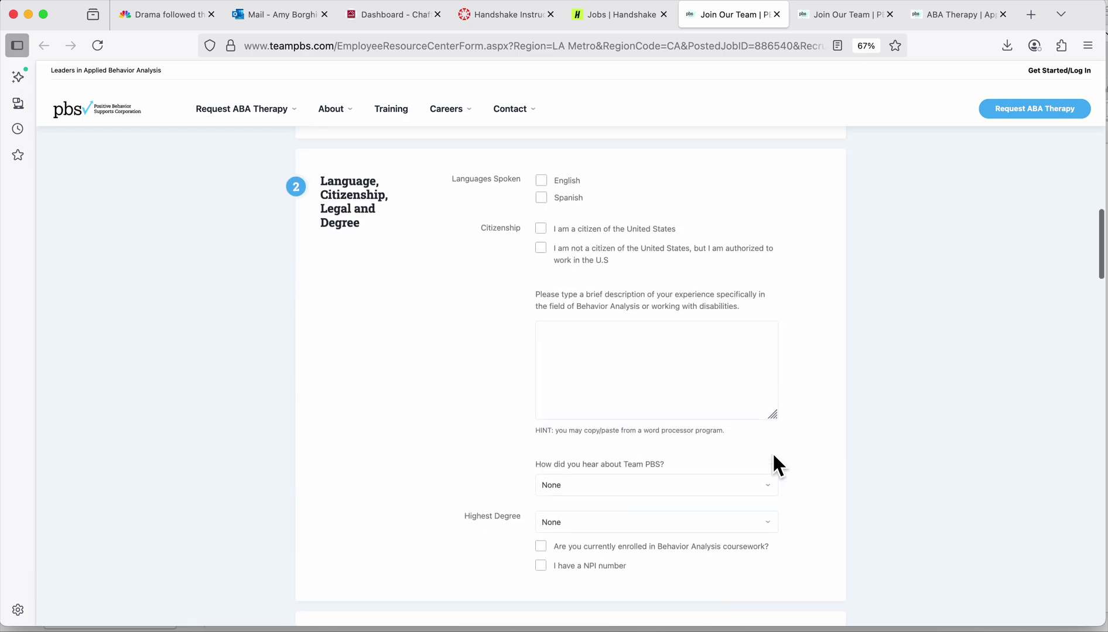
scroll(771, 452, "up", 10)
scroll(770, 451, "down", 2)
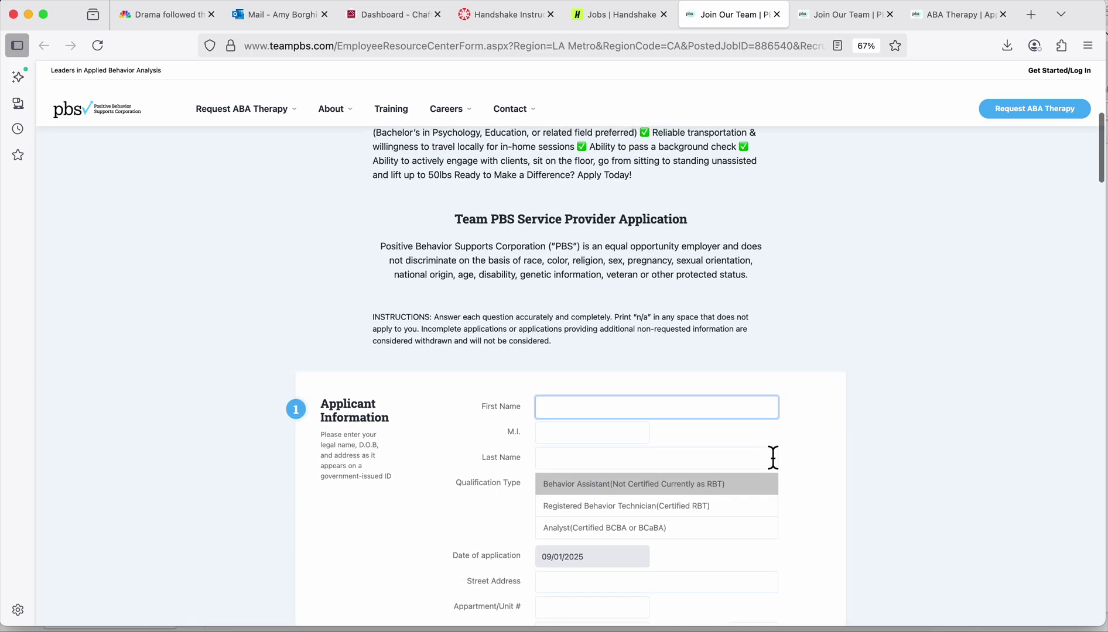
scroll(770, 452, "up", 5)
scroll(769, 451, "down", 10)
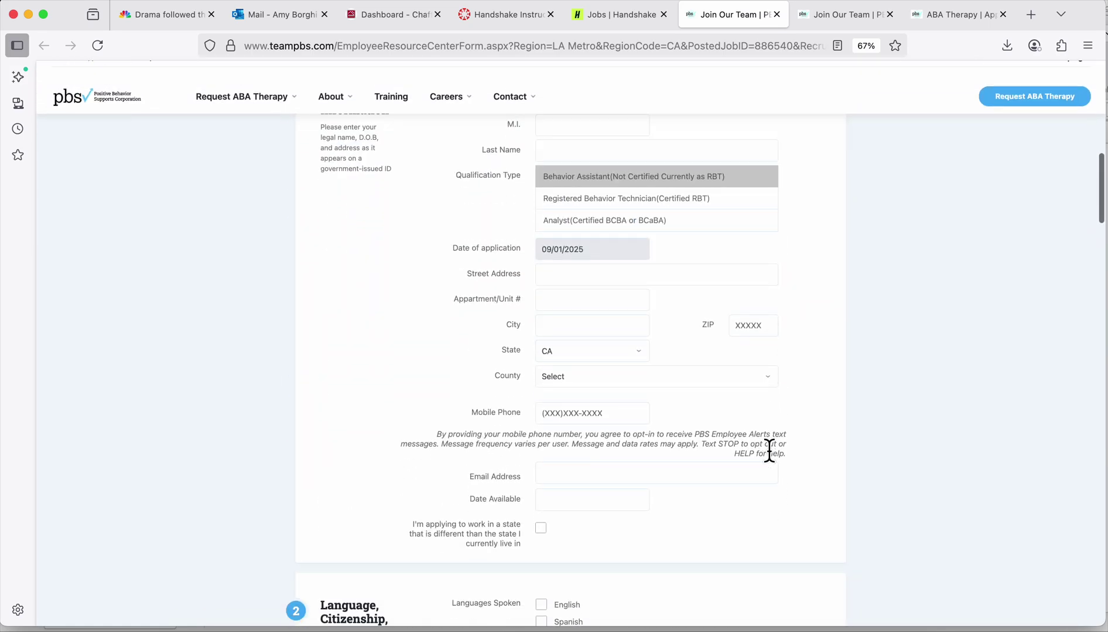
scroll(769, 451, "down", 10)
scroll(769, 451, "up", 3)
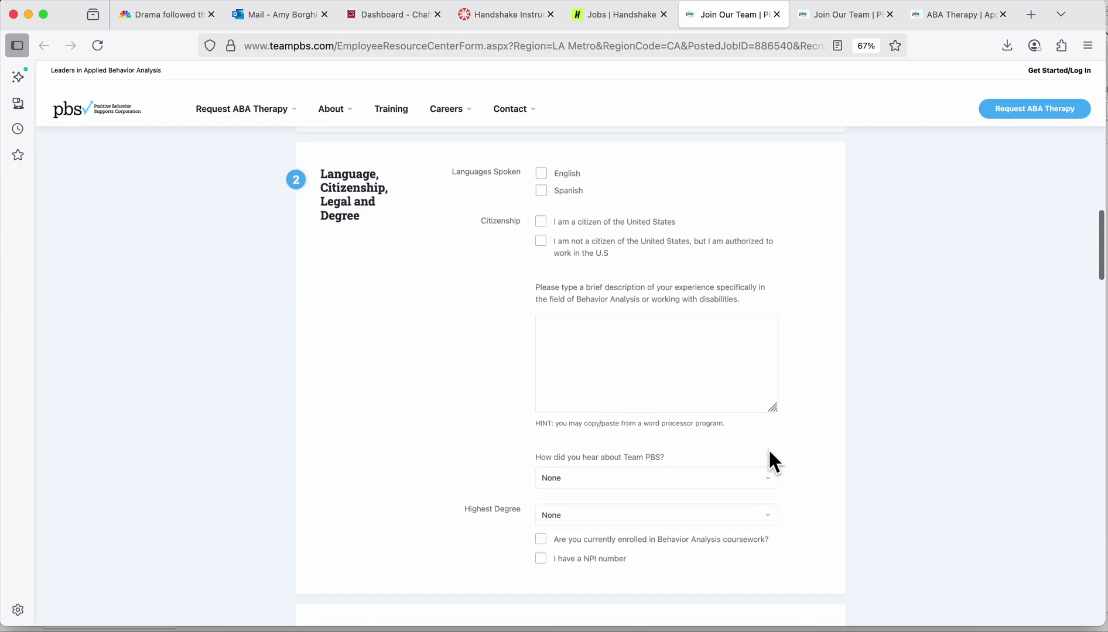
scroll(768, 451, "down", 7)
scroll(769, 461, "down", 5)
scroll(769, 462, "up", 2)
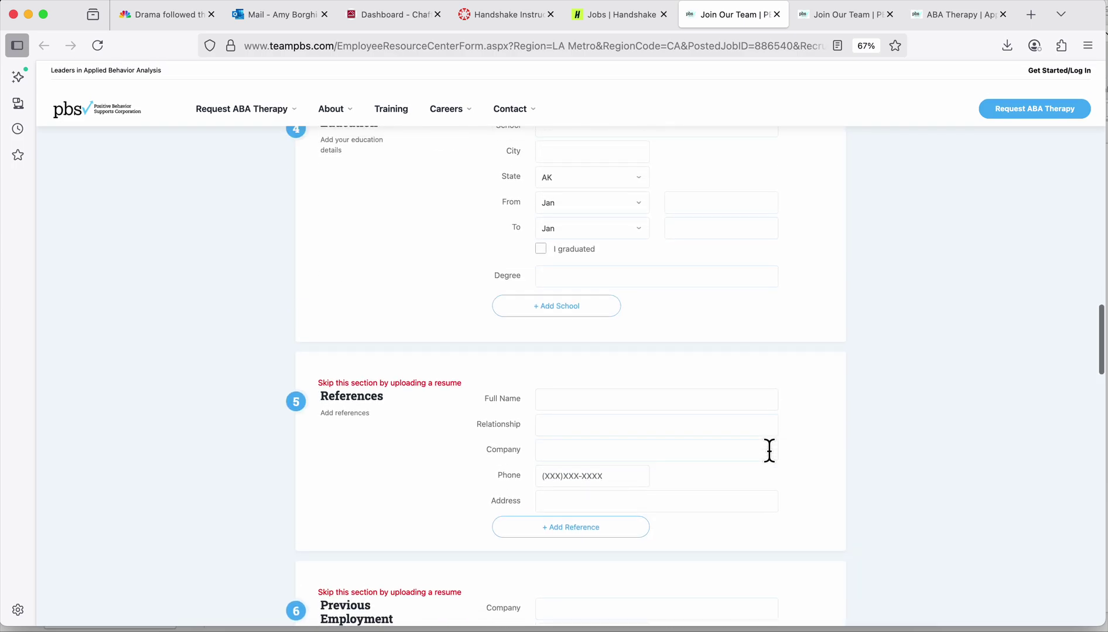
scroll(769, 449, "down", 9)
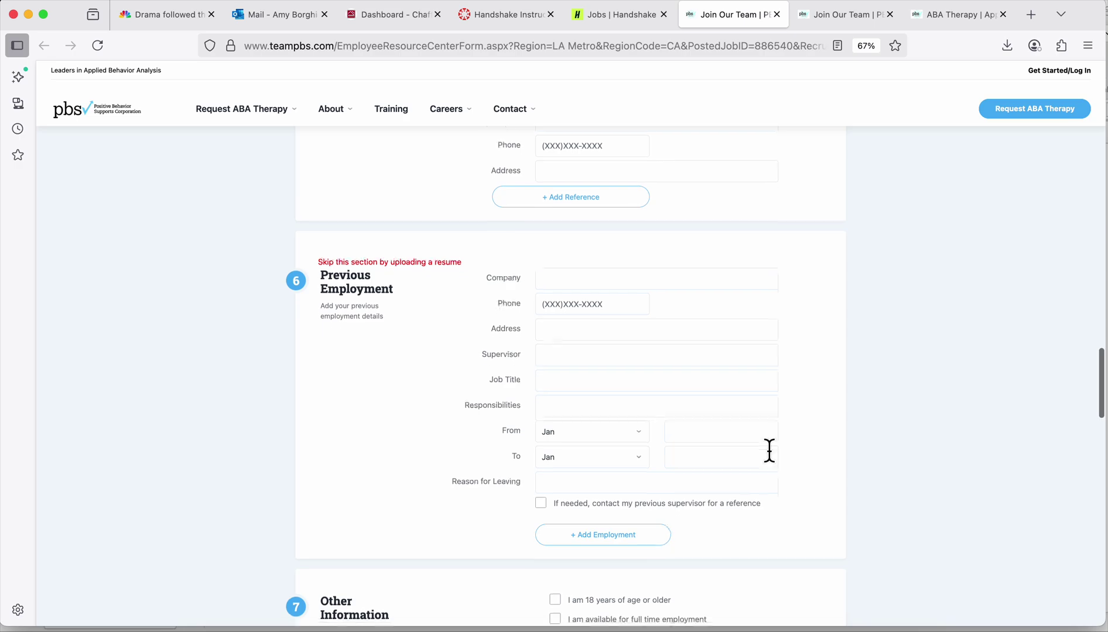
scroll(769, 451, "up", 3)
scroll(769, 450, "down", 15)
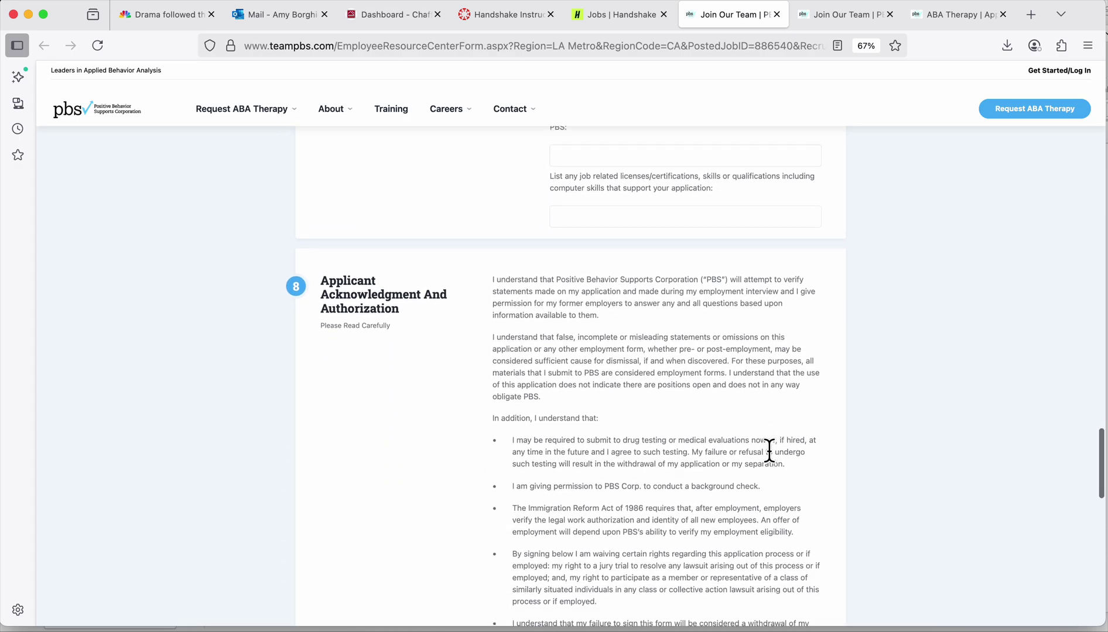
scroll(769, 451, "down", 10)
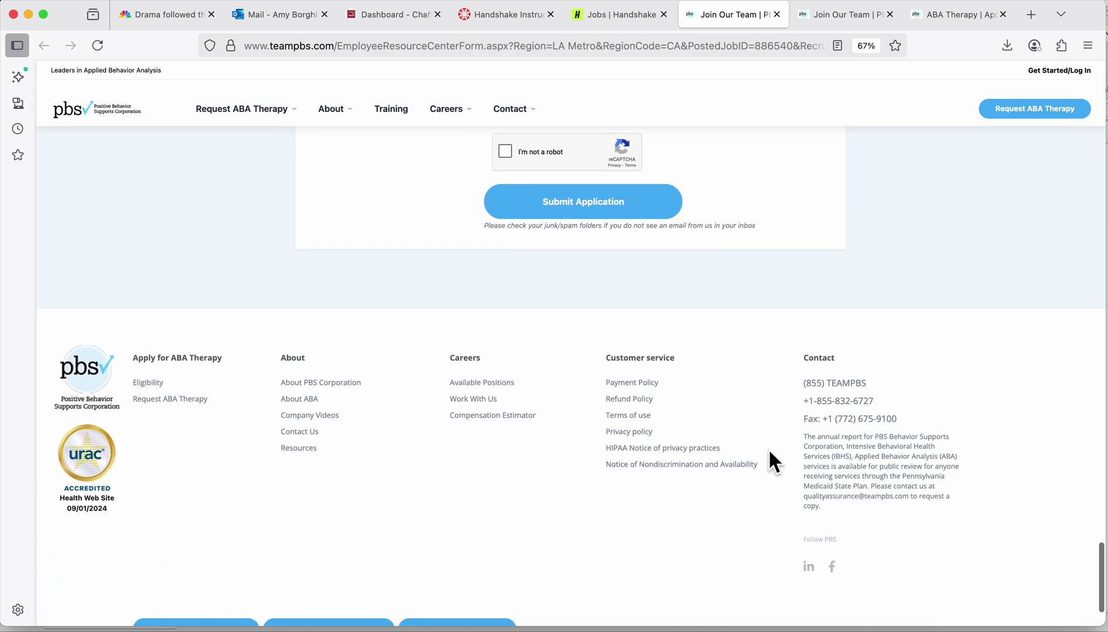
scroll(816, 293, "up", 20)
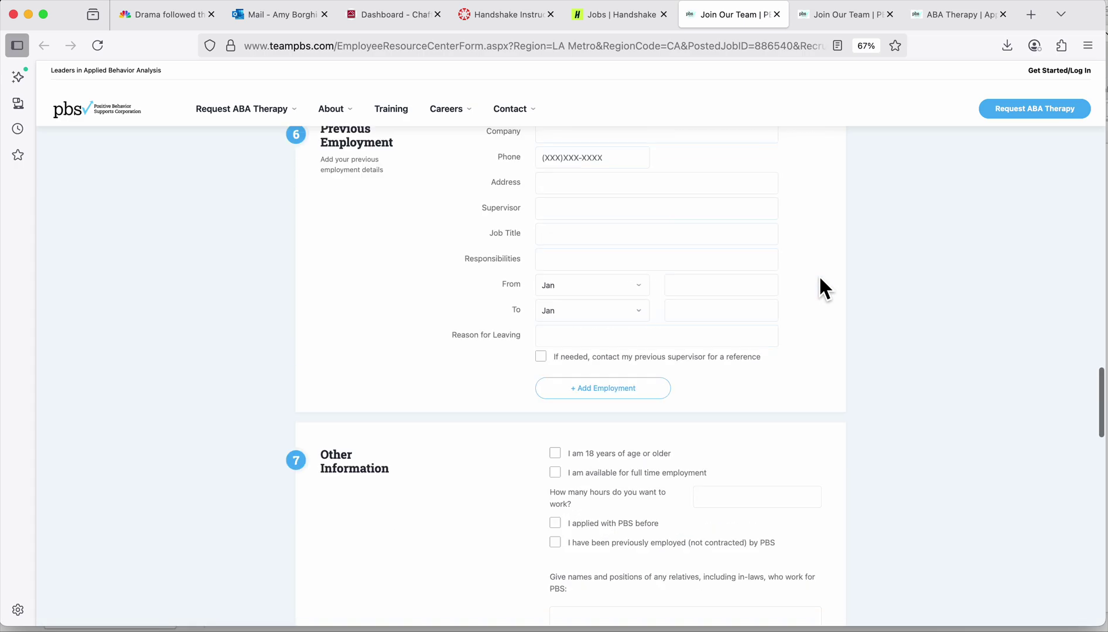
- Switch back to Handshake and search the jobs for "Nursing"
left_click(634, 22)
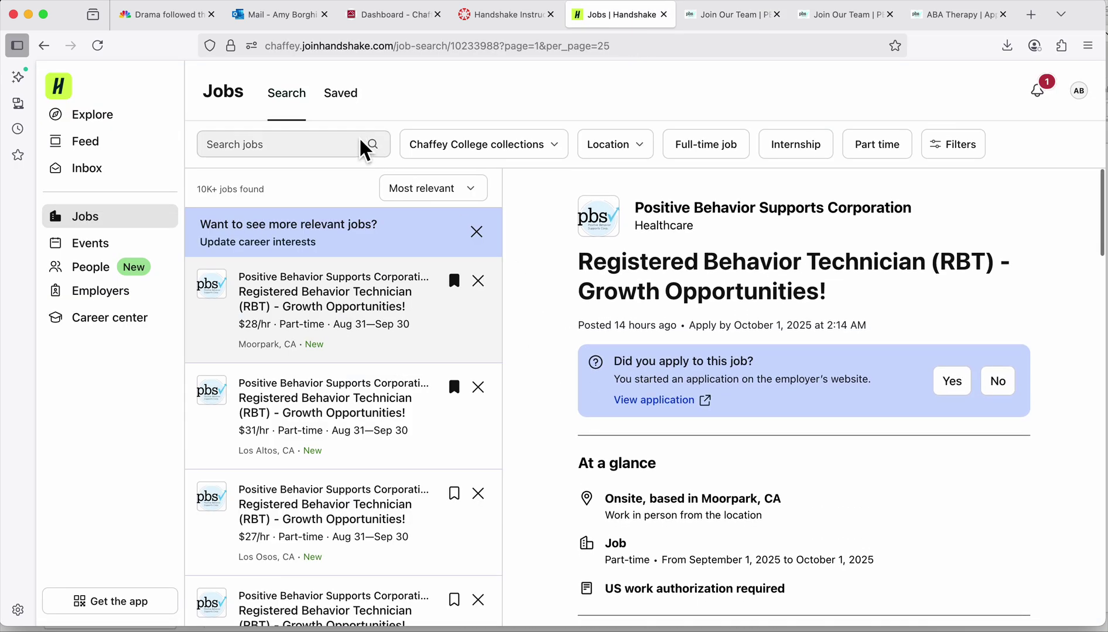
left_click(296, 152)
type("Nursing")
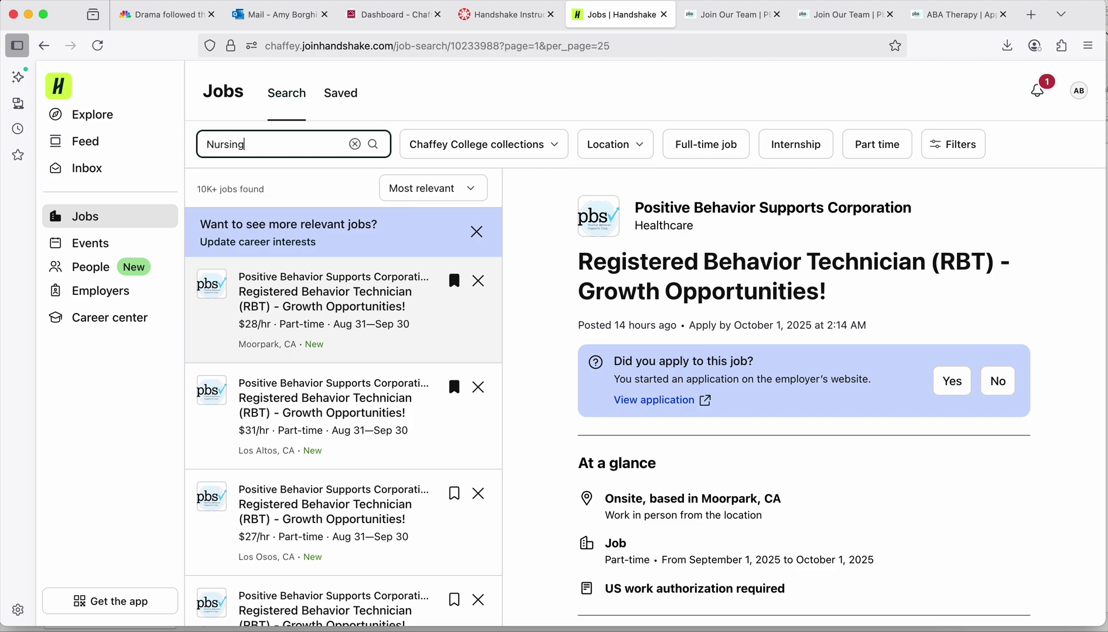
key("Return")
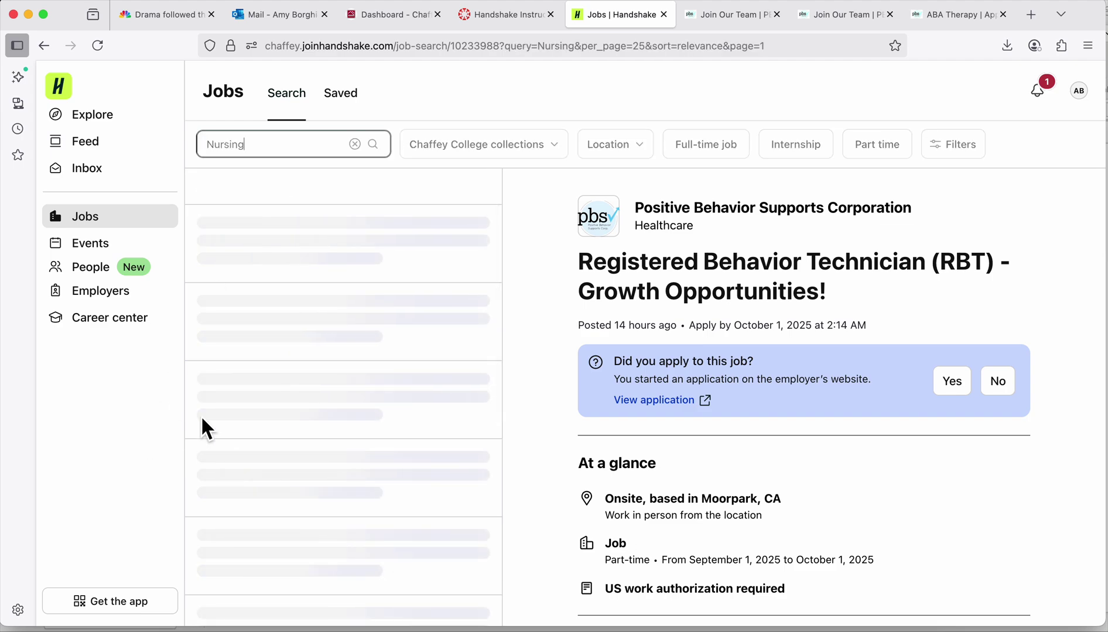
- Select the District Nursing & Clinical Director posting and open its external application site
left_click(367, 288)
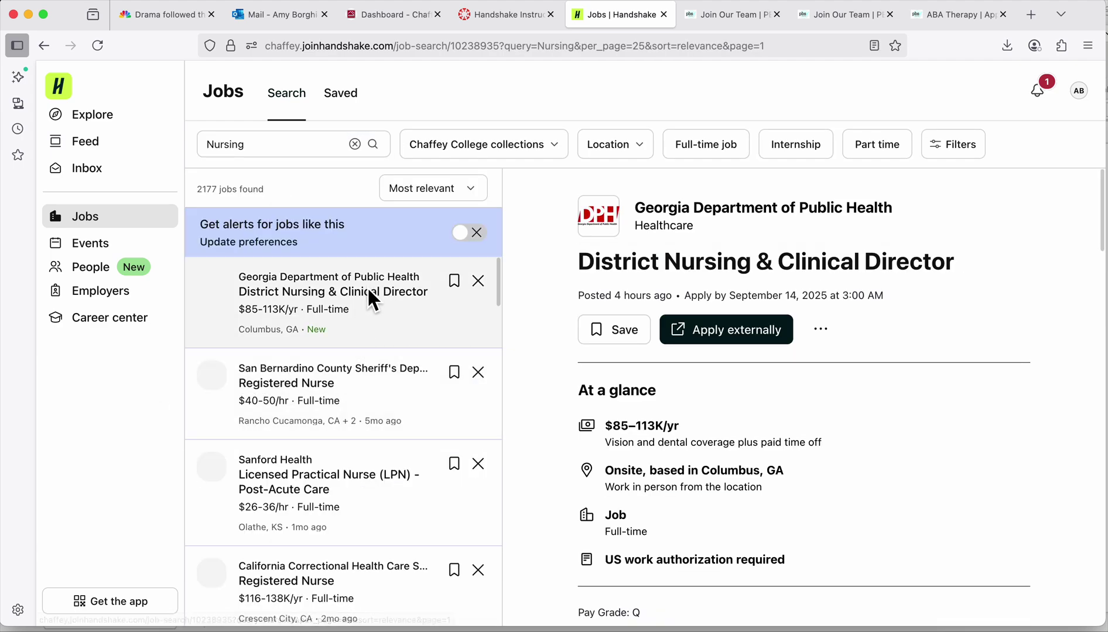
left_click(750, 335)
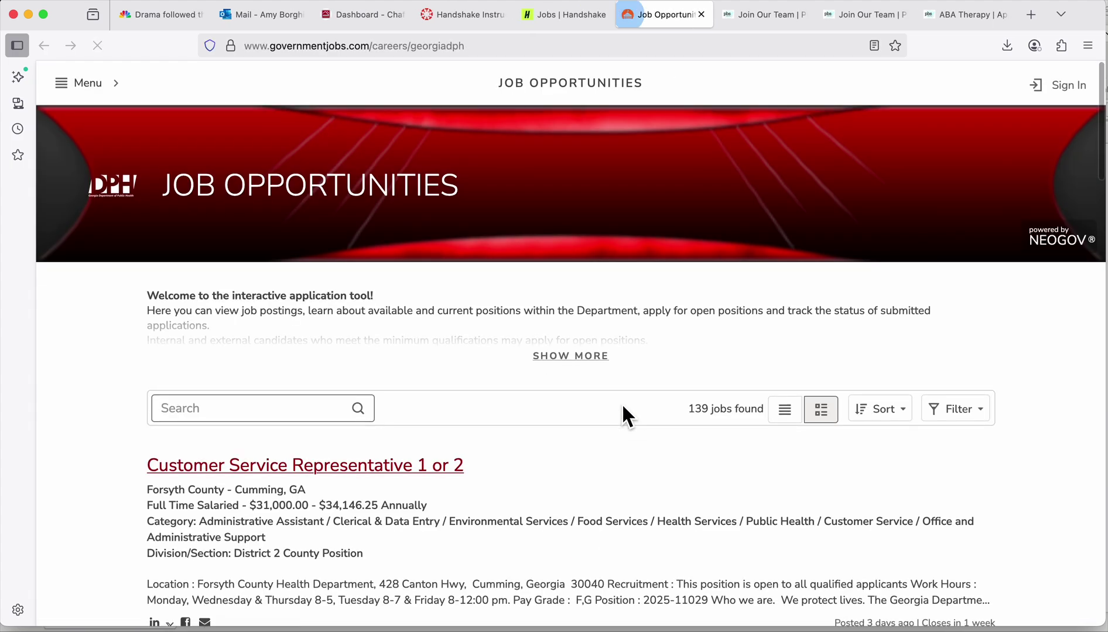
- Open the PH Registered Nurse-1, 2 or 3 listing, view its application sign-in page, and return to the job listings
scroll(624, 415, "down", 4)
scroll(600, 389, "down", 7)
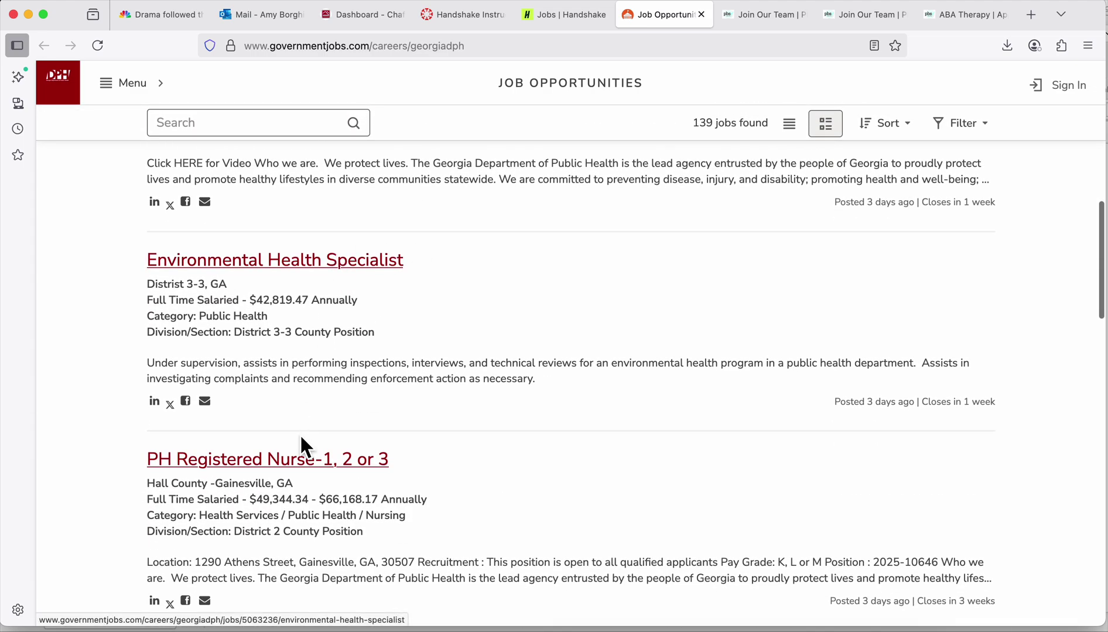
left_click(288, 462)
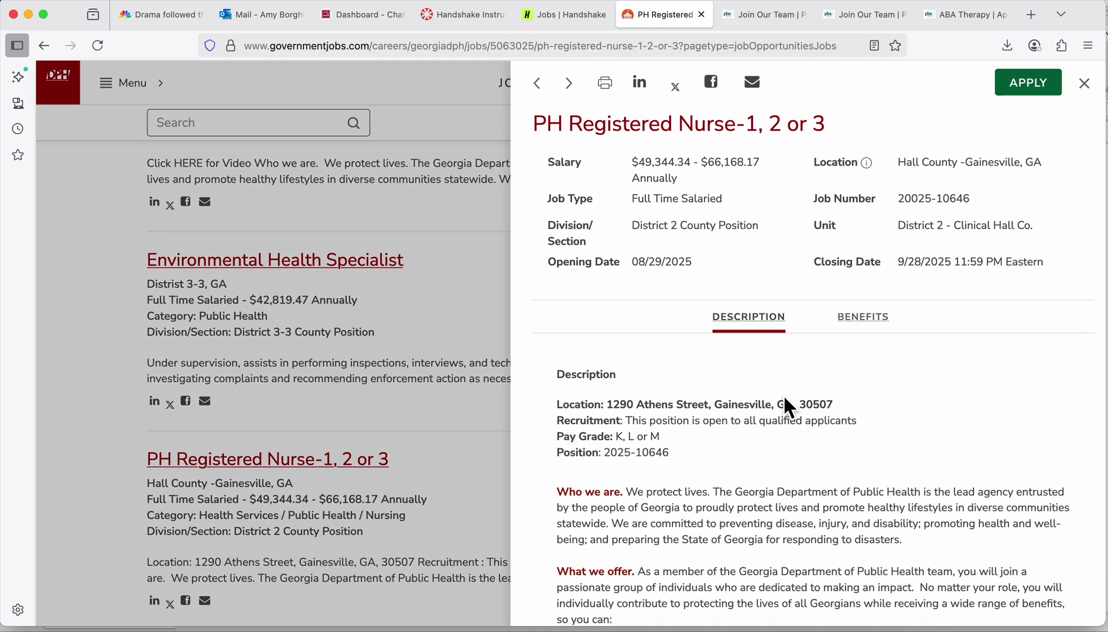
left_click(1024, 82)
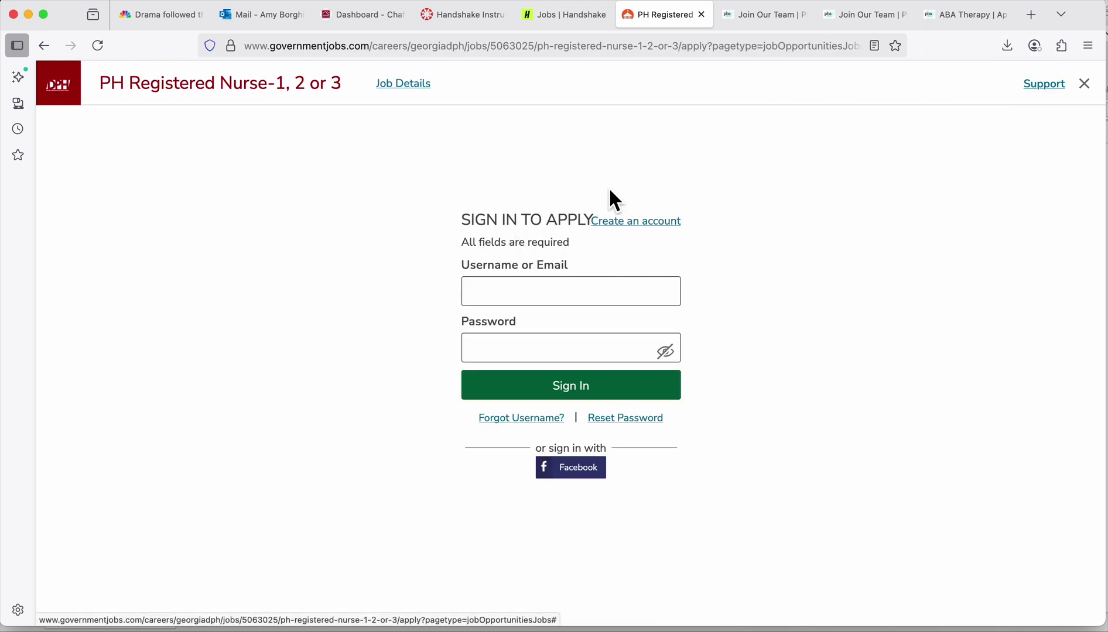
left_click(49, 46)
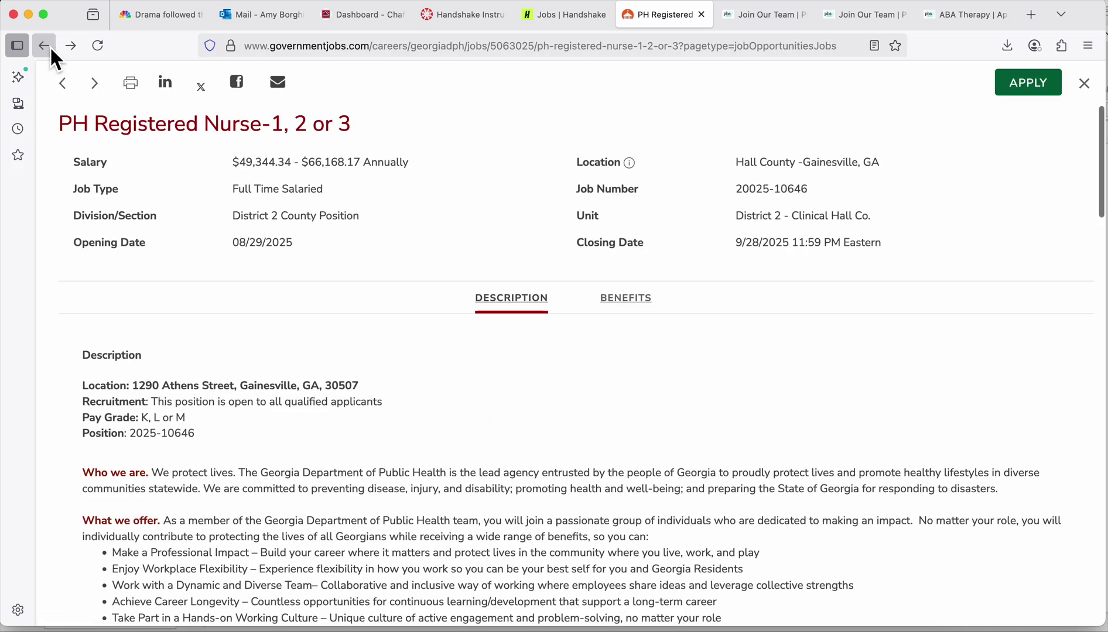
left_click(49, 46)
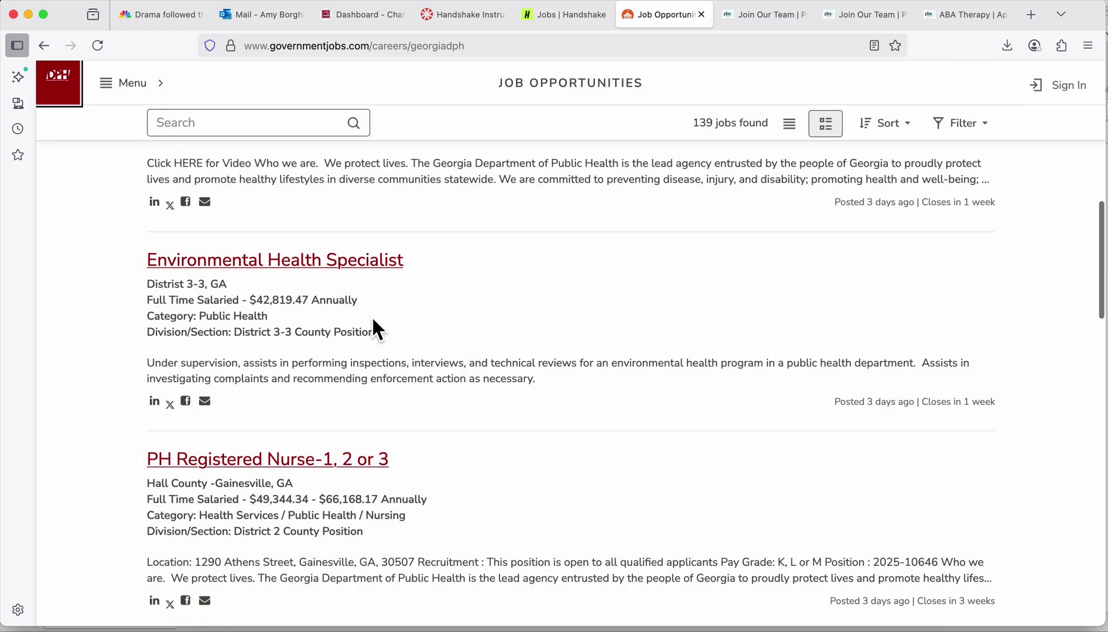
scroll(373, 329, "down", 7)
left_click(359, 252)
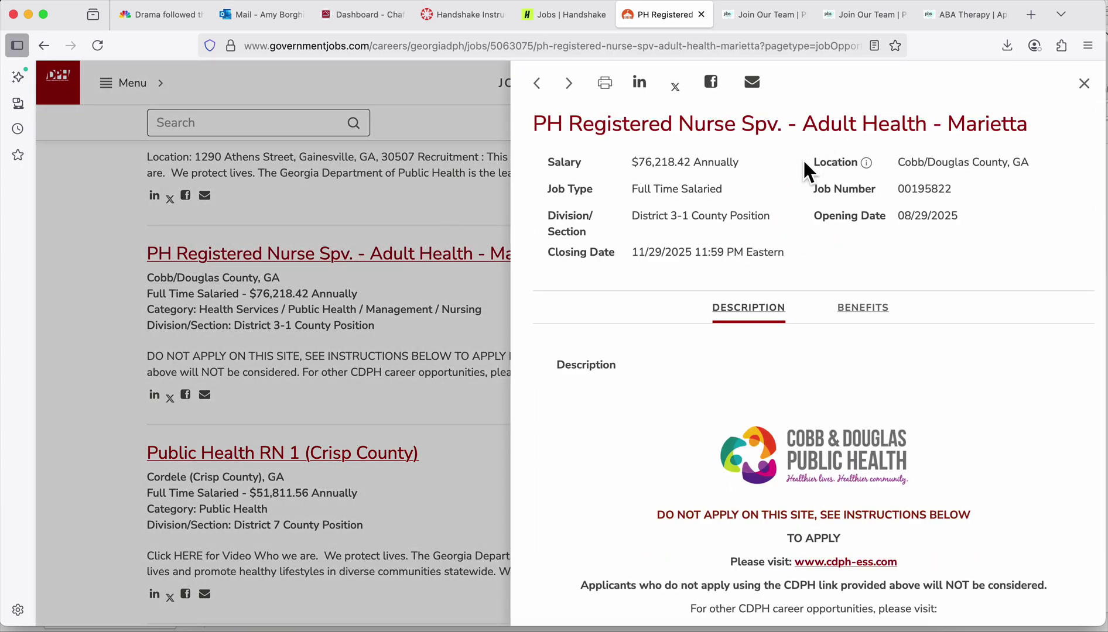
scroll(855, 404, "down", 12)
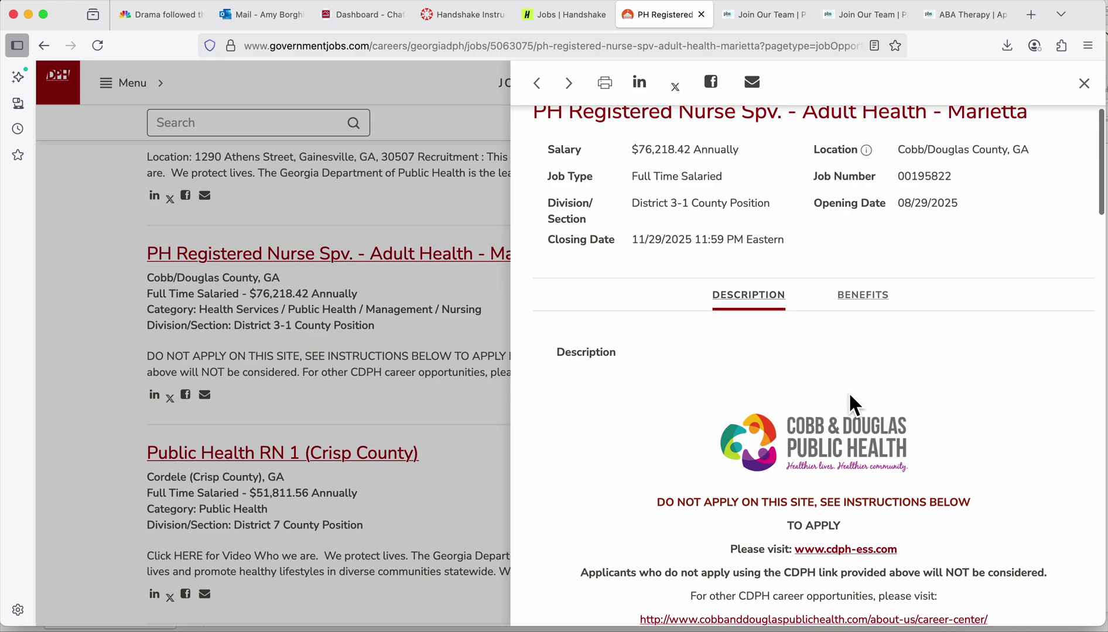
scroll(846, 398, "down", 3)
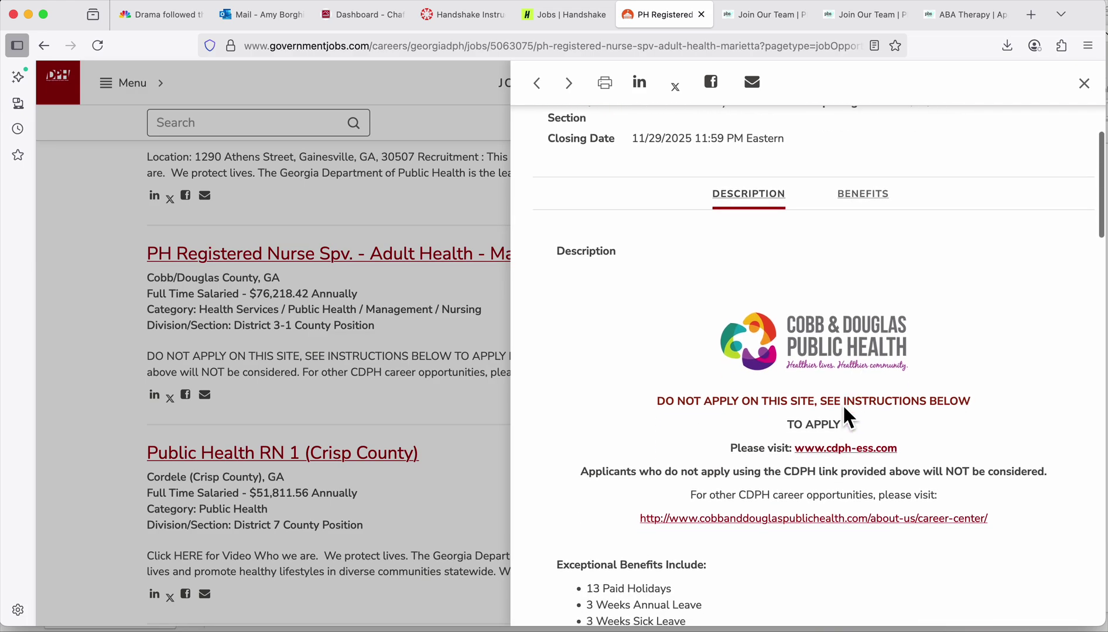
left_click(832, 448)
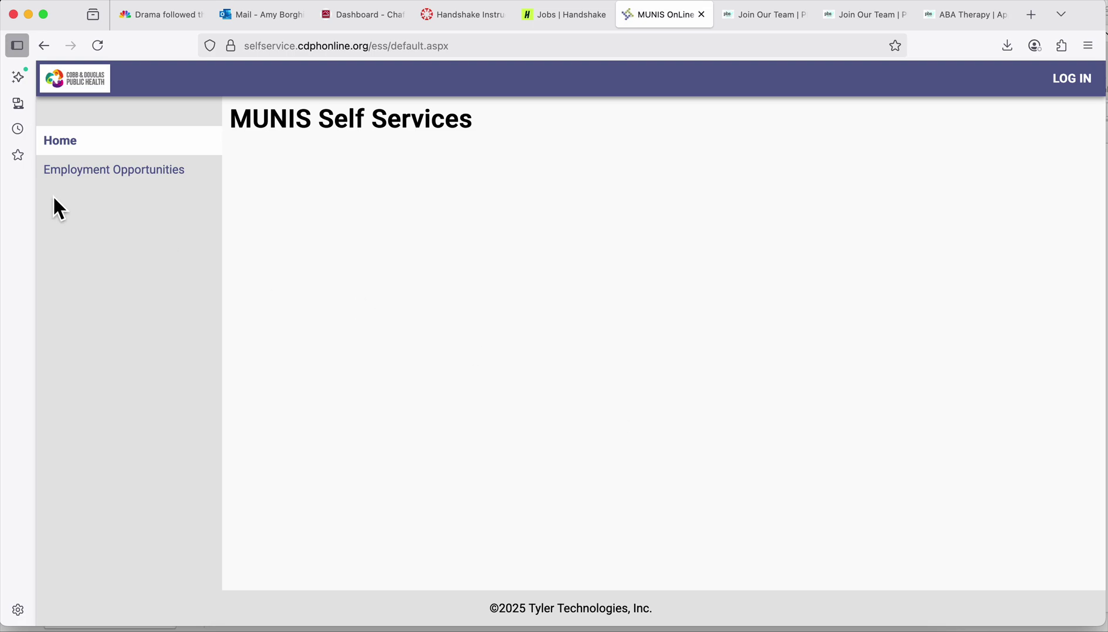
- Browse the Cobb & Douglas Public Health employment opportunities and open the County Nurse Mgr - Clinical Services (Douglasville) posting
left_click(82, 176)
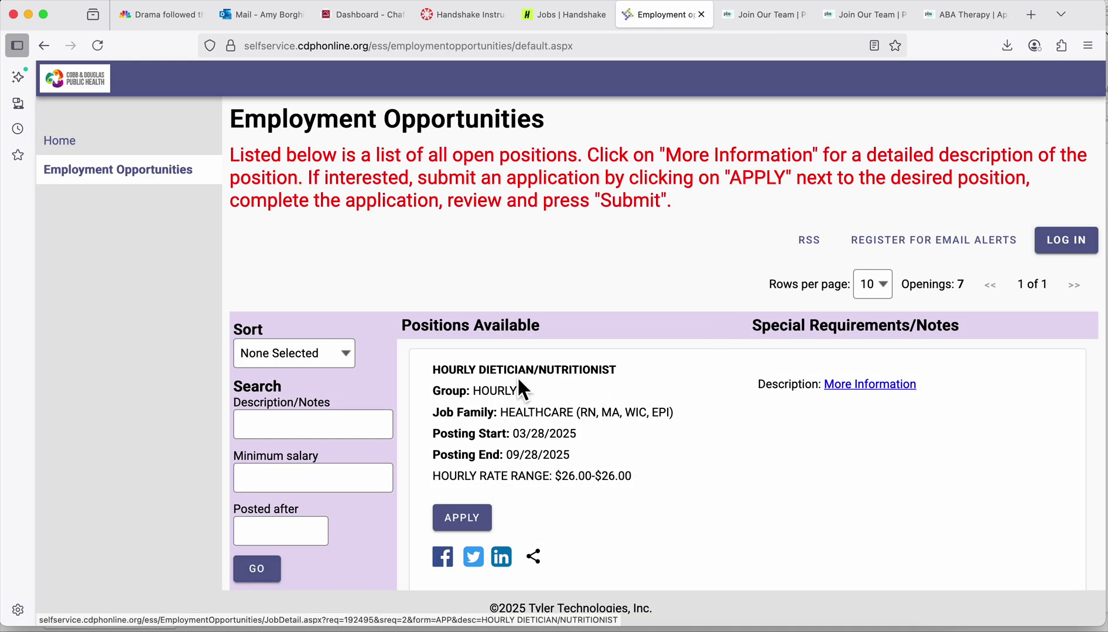
scroll(517, 384, "down", 5)
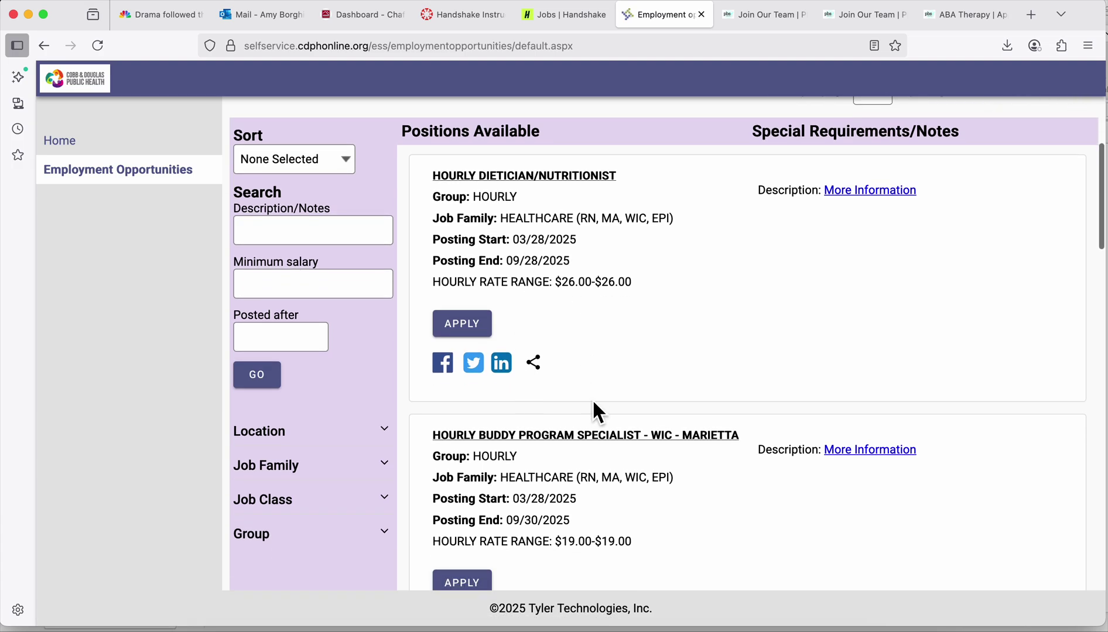
scroll(592, 399, "down", 12)
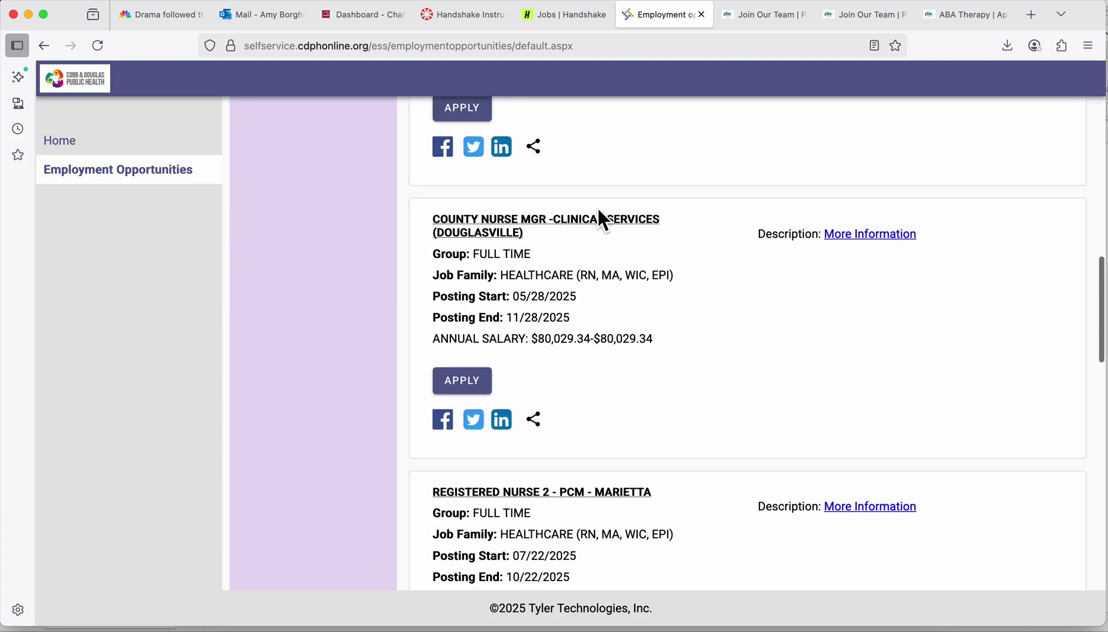
left_click(595, 220)
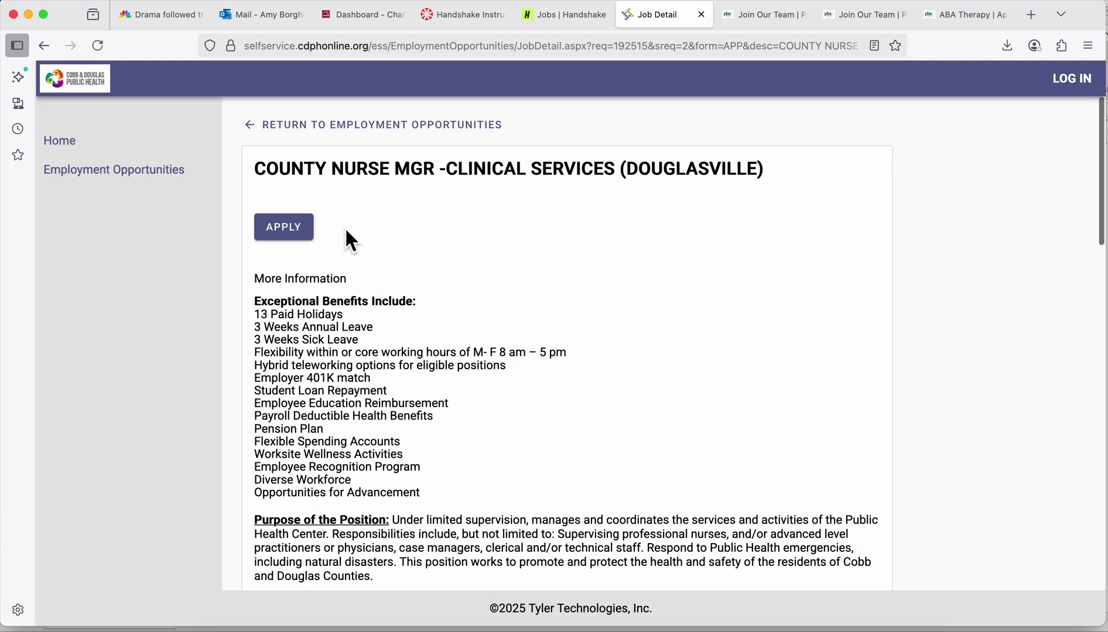
- Start an application for the County Nurse Mgr position and review the applicant login and sign-up options
left_click(289, 227)
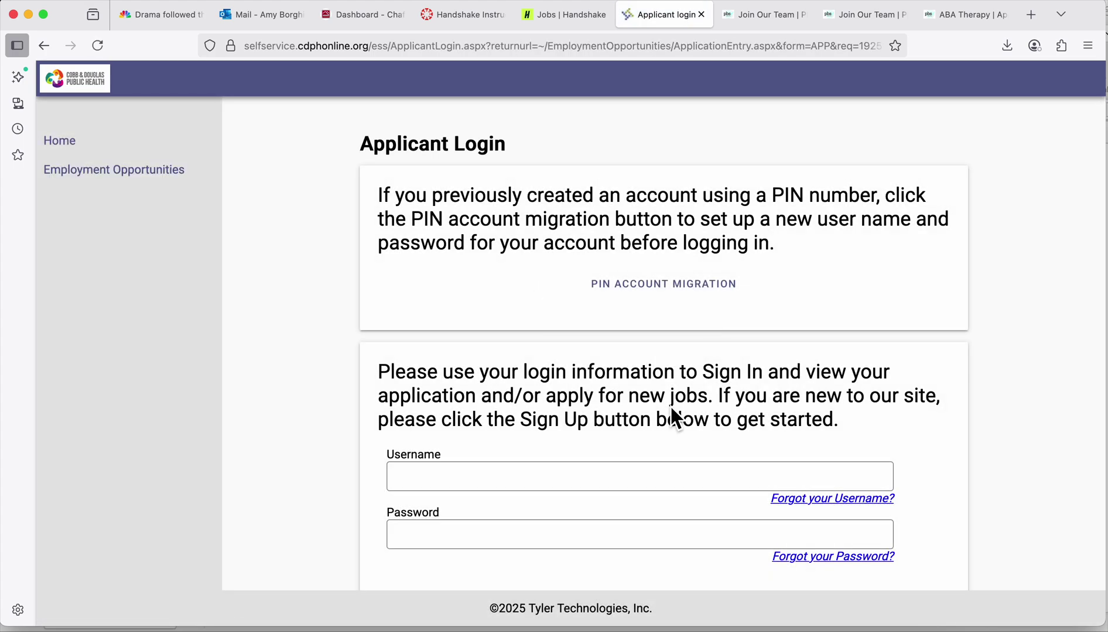
scroll(669, 404, "down", 3)
scroll(672, 409, "up", 3)
scroll(725, 445, "down", 3)
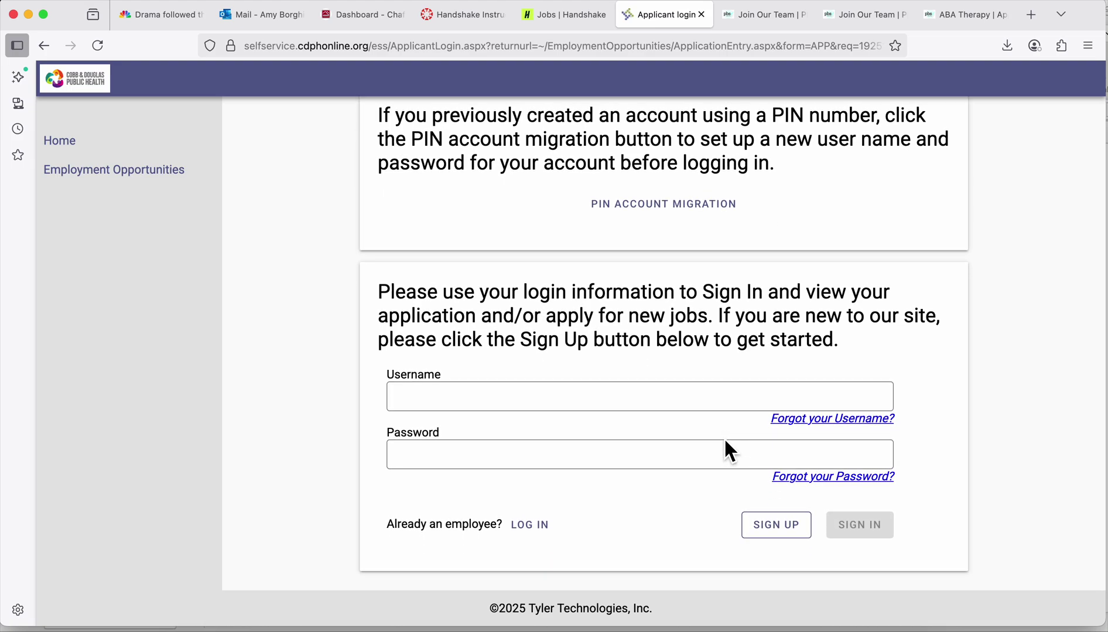
- Switch back to Handshake and review the application form for California Correctional Health Care Services' Registered Nurse job, closing it without submitting
left_click(557, 22)
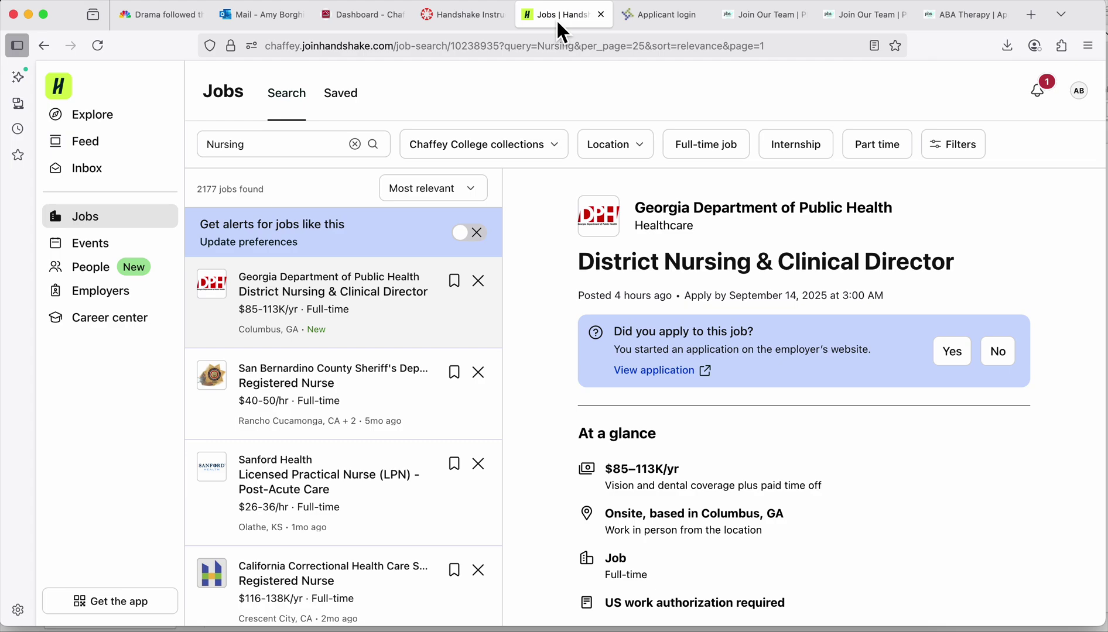
scroll(326, 461, "down", 4)
left_click(344, 392)
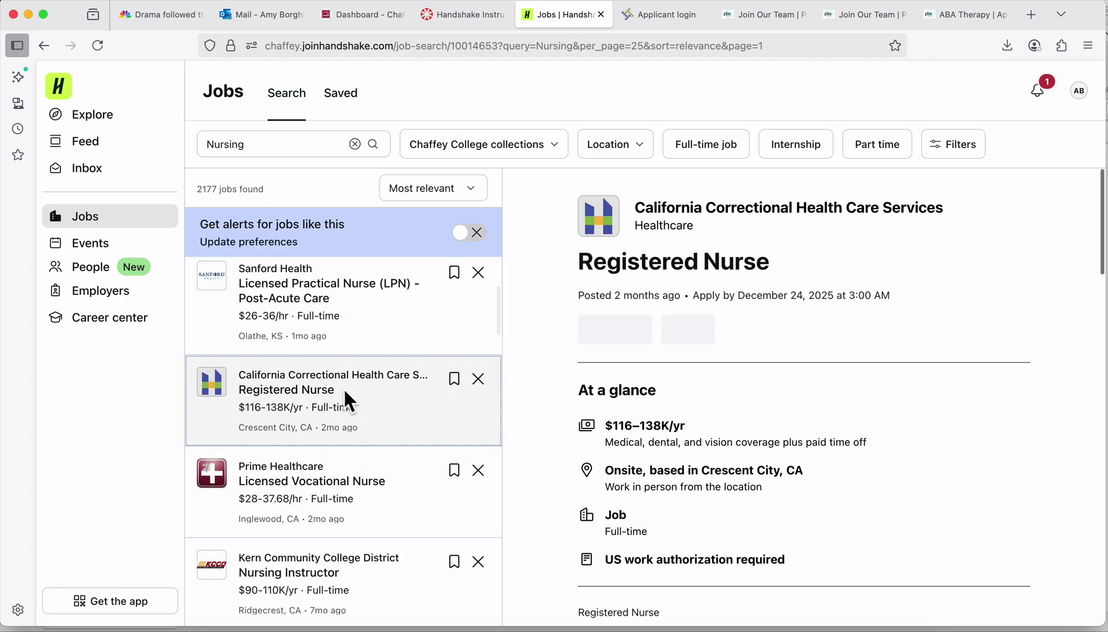
left_click(694, 333)
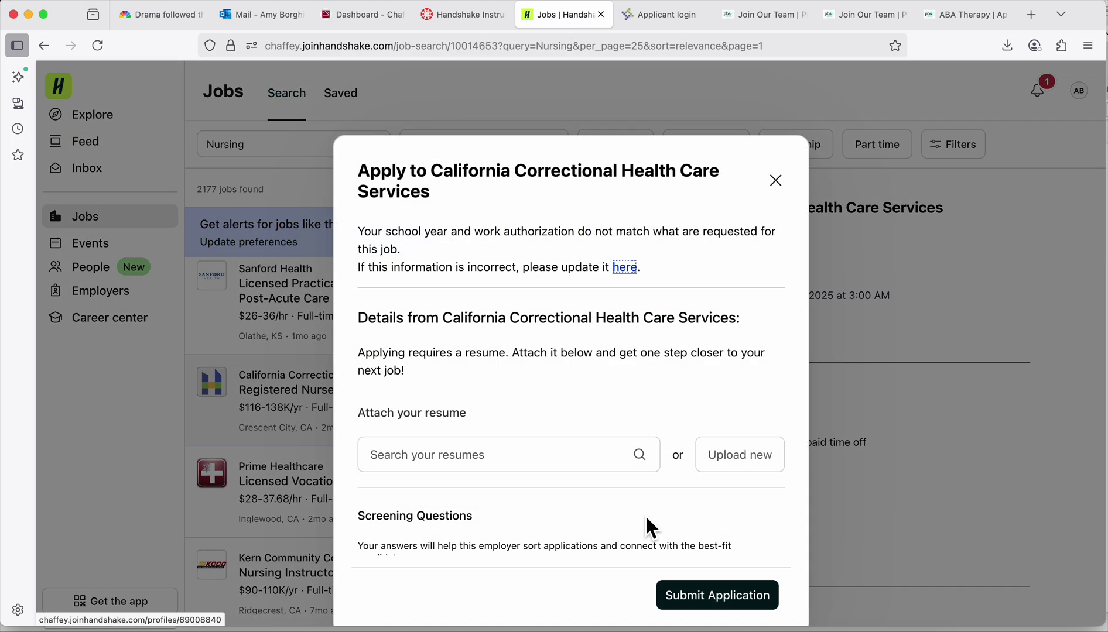
scroll(507, 377, "down", 1)
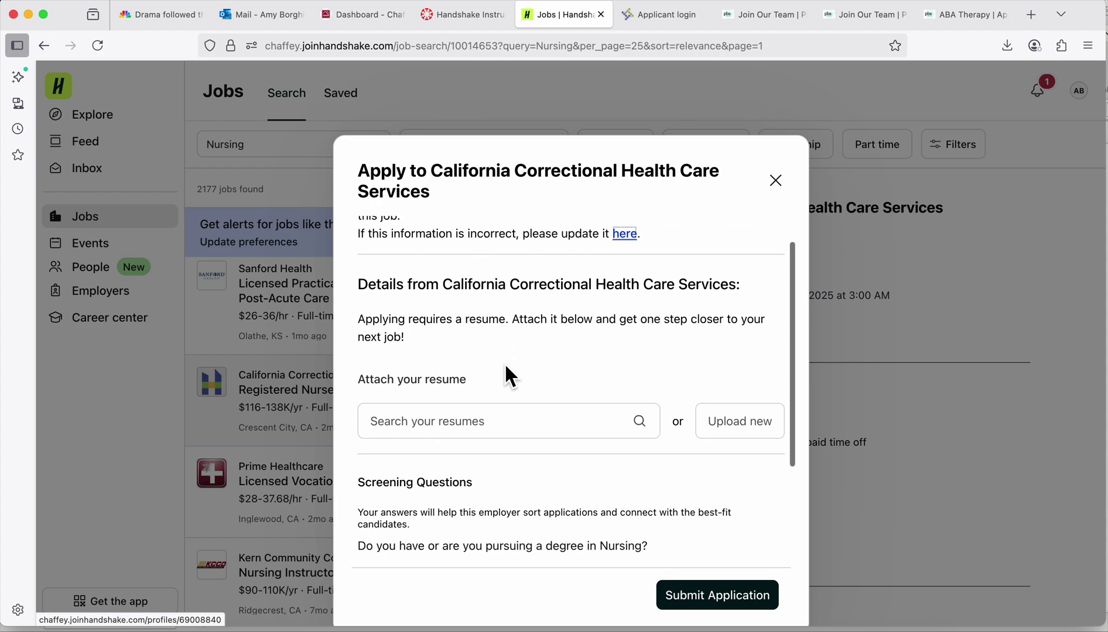
scroll(507, 377, "up", 1)
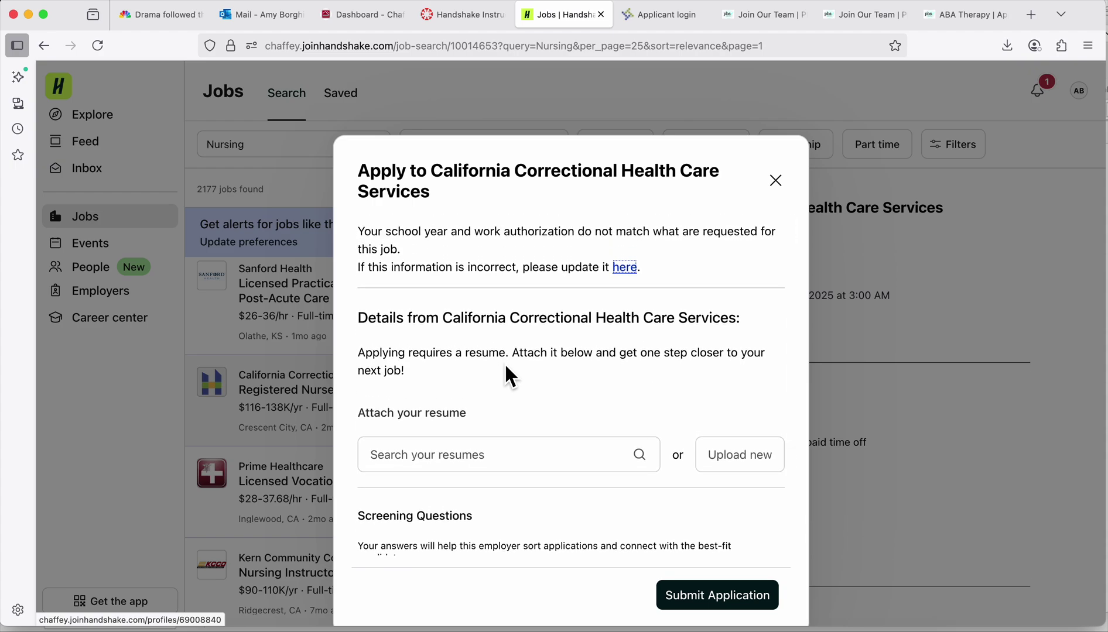
left_click(778, 183)
- View the application requirements for Prime Healthcare's Licensed Vocational Nurse job and close the form without submitting
scroll(433, 486, "down", 3)
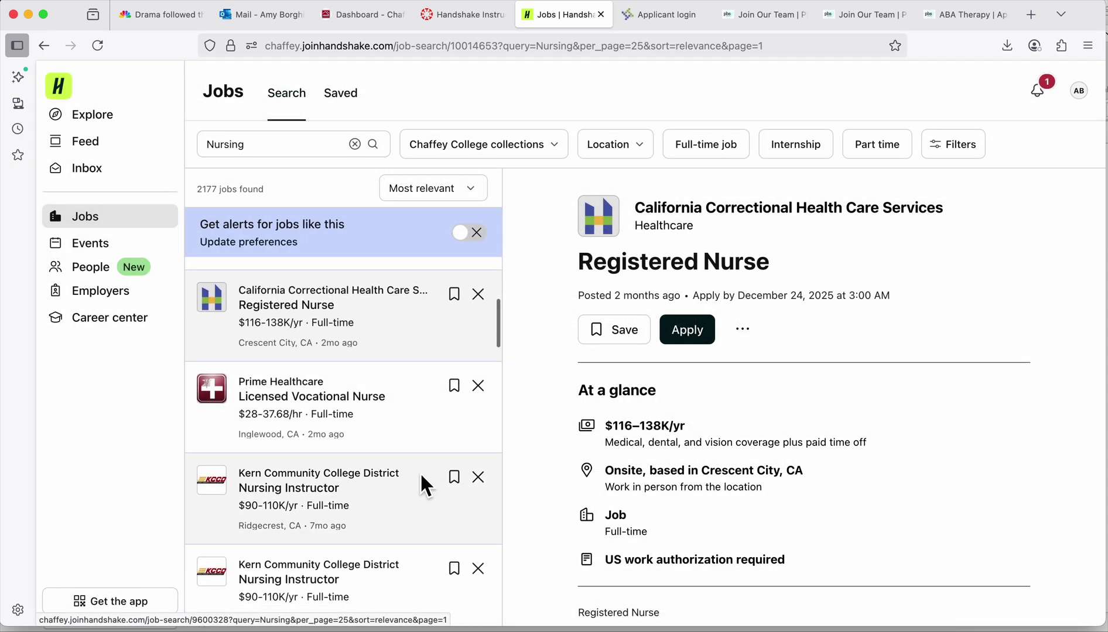
left_click(325, 406)
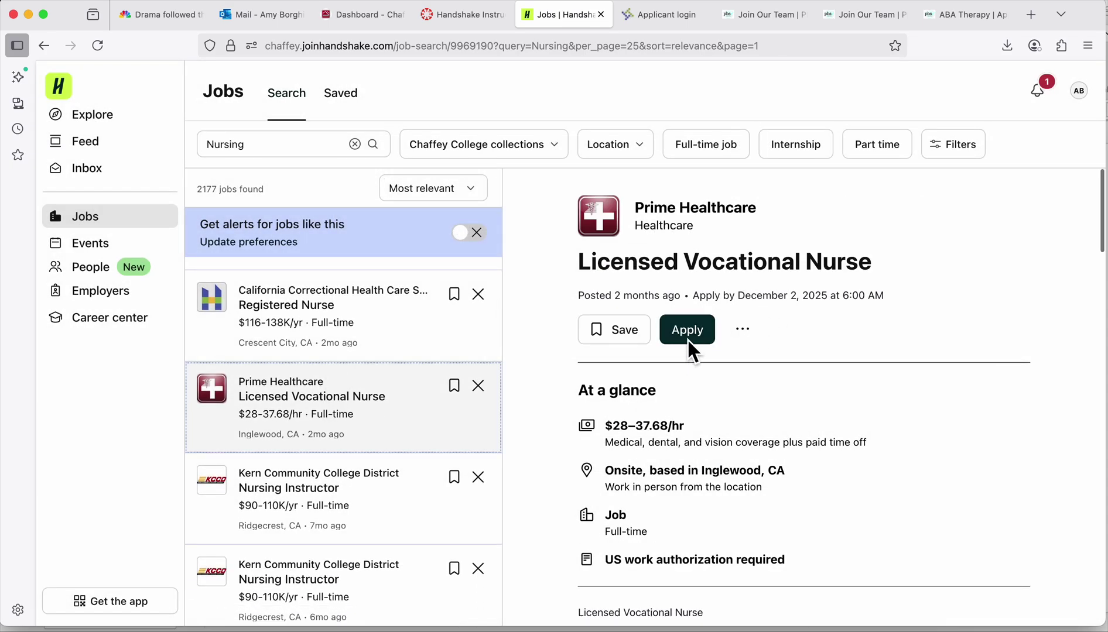
left_click(687, 330)
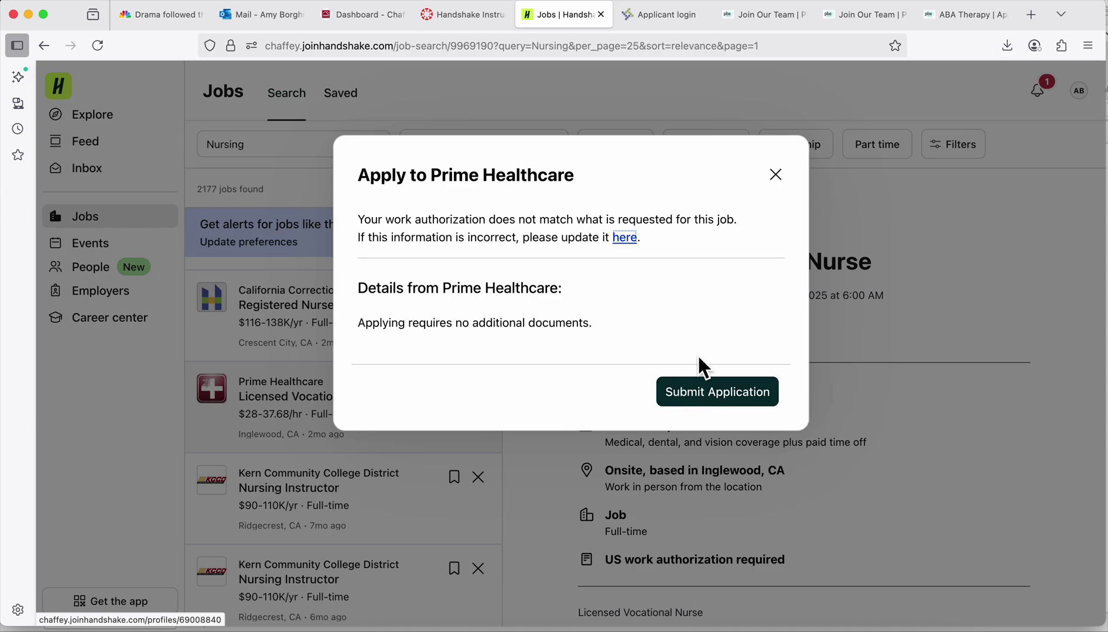
left_click(775, 174)
- Browse further nursing jobs and open the external application site for Sidney Regional Medical Center's Registered Nurse - Oncology/Hematology posting
scroll(377, 447, "down", 5)
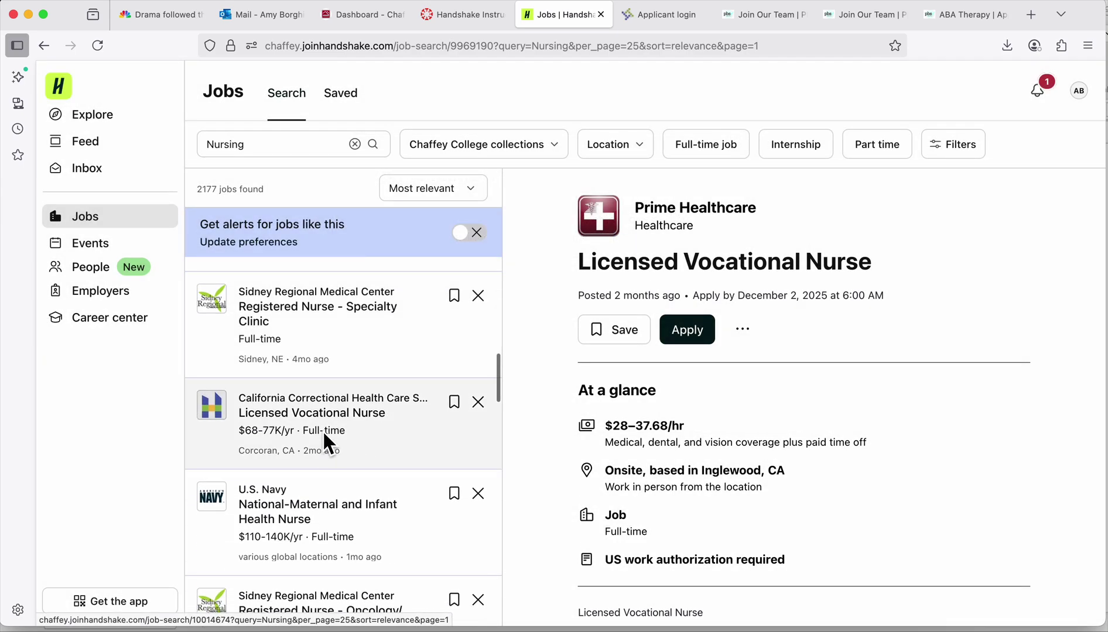
left_click(329, 412)
scroll(325, 399, "down", 5)
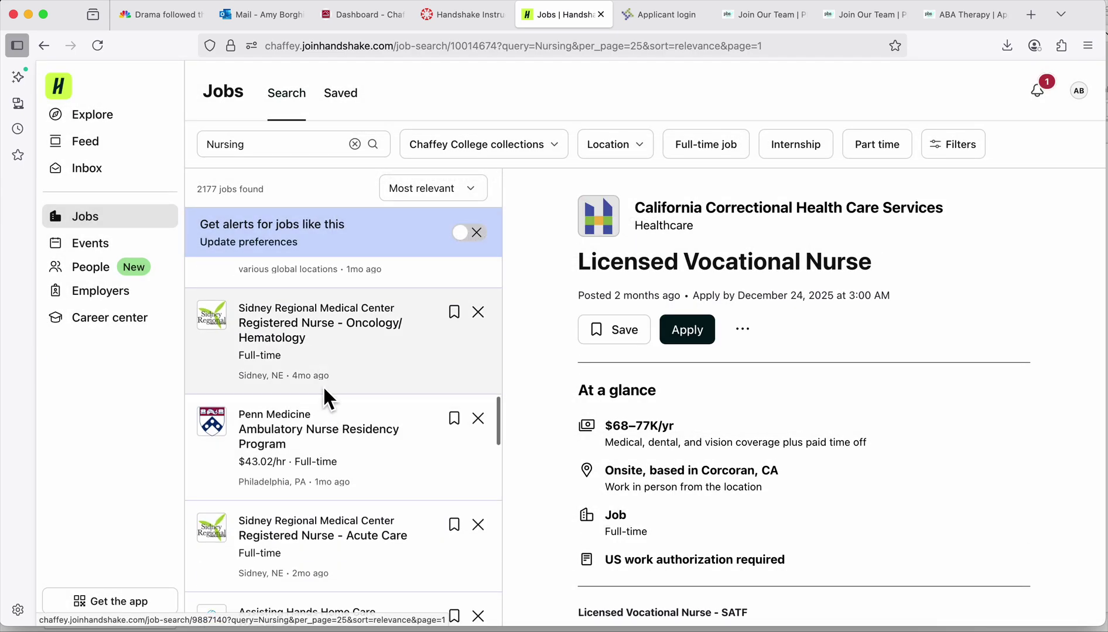
left_click(325, 316)
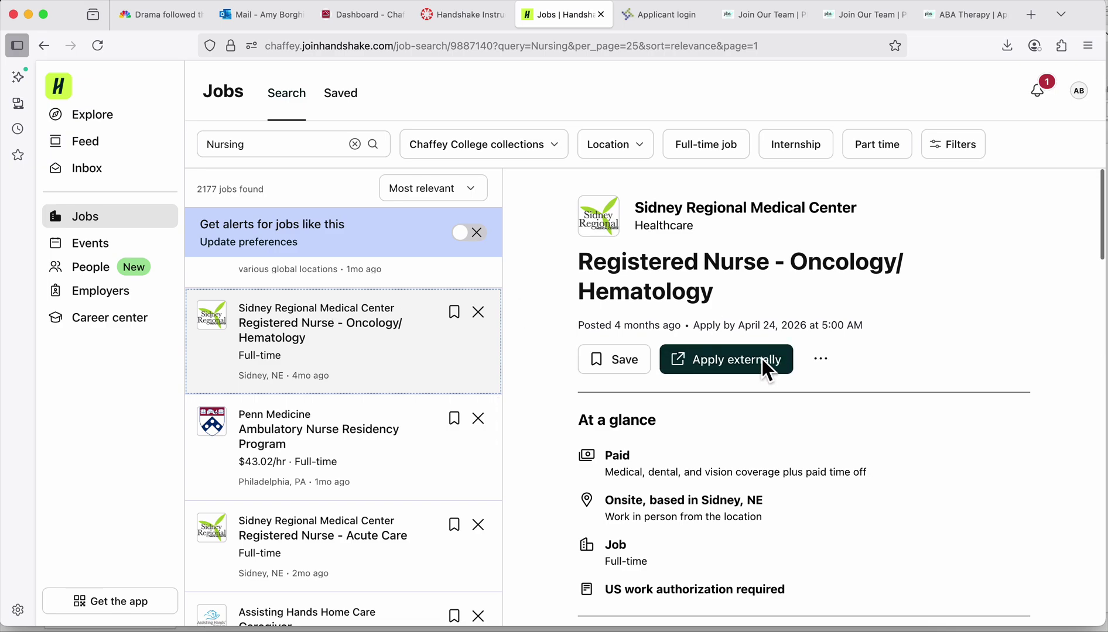
left_click(762, 359)
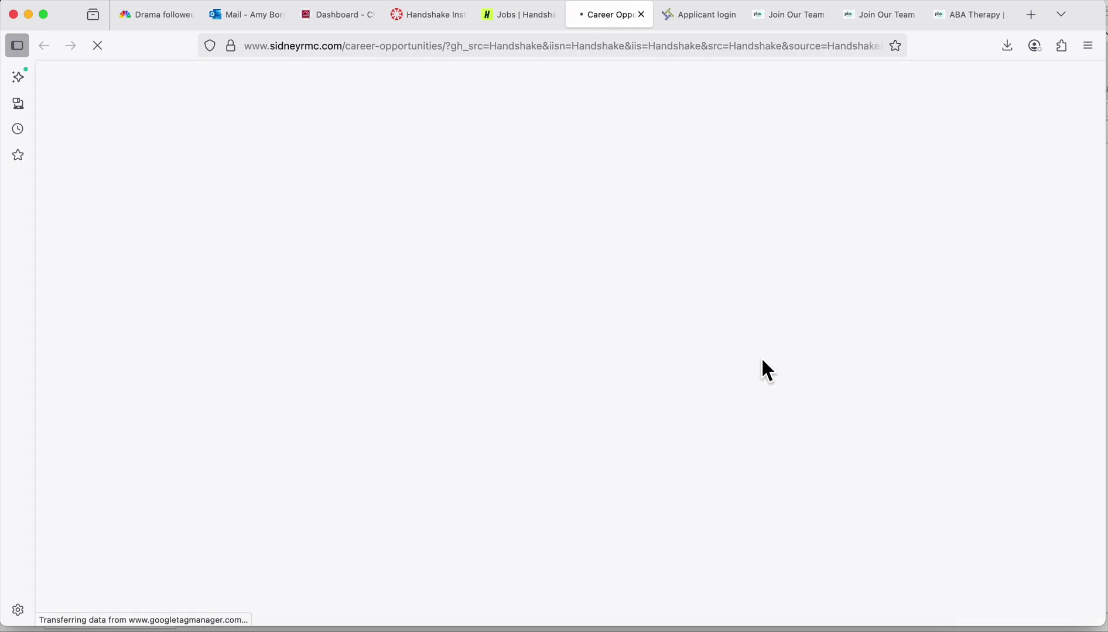
- Find the Hospital Staff RN position among the career opportunities and open its application form
scroll(655, 432, "down", 10)
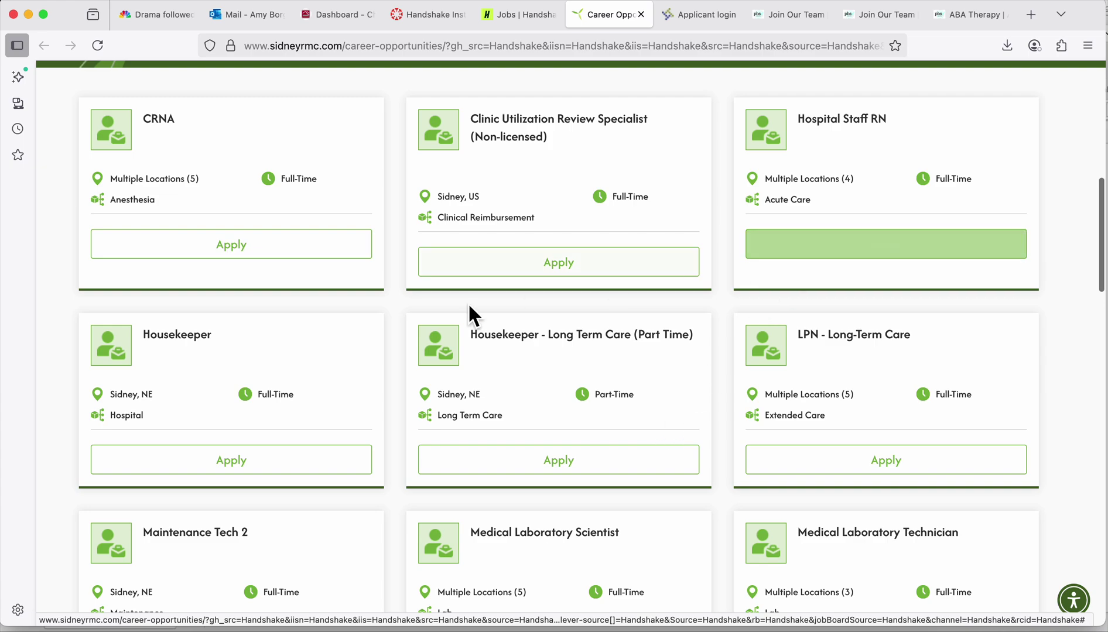
left_click(836, 119)
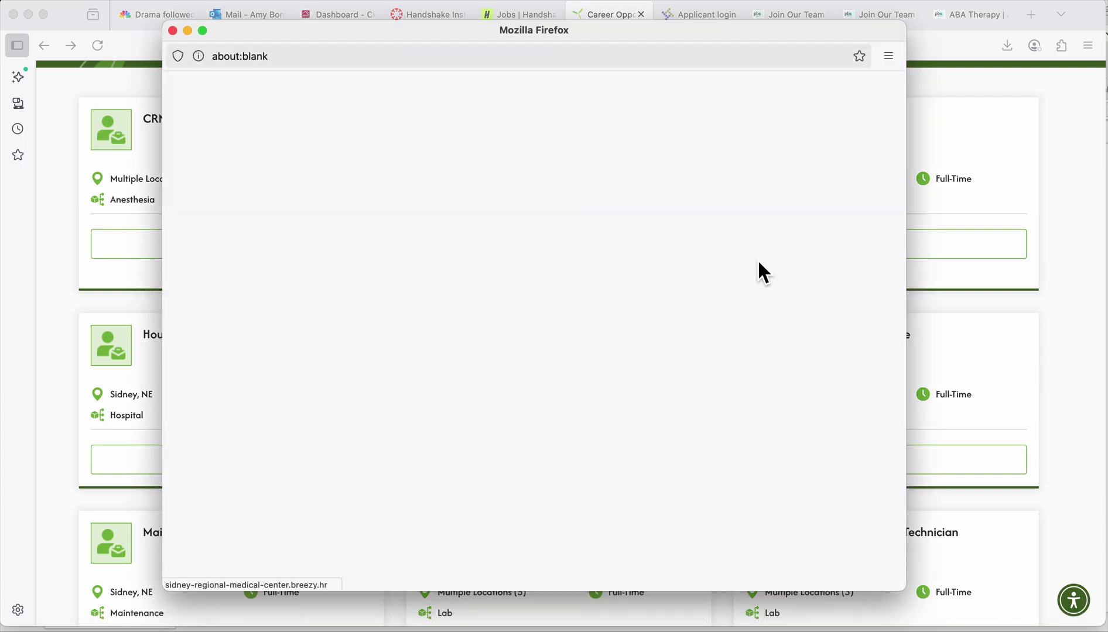
scroll(562, 404, "down", 3)
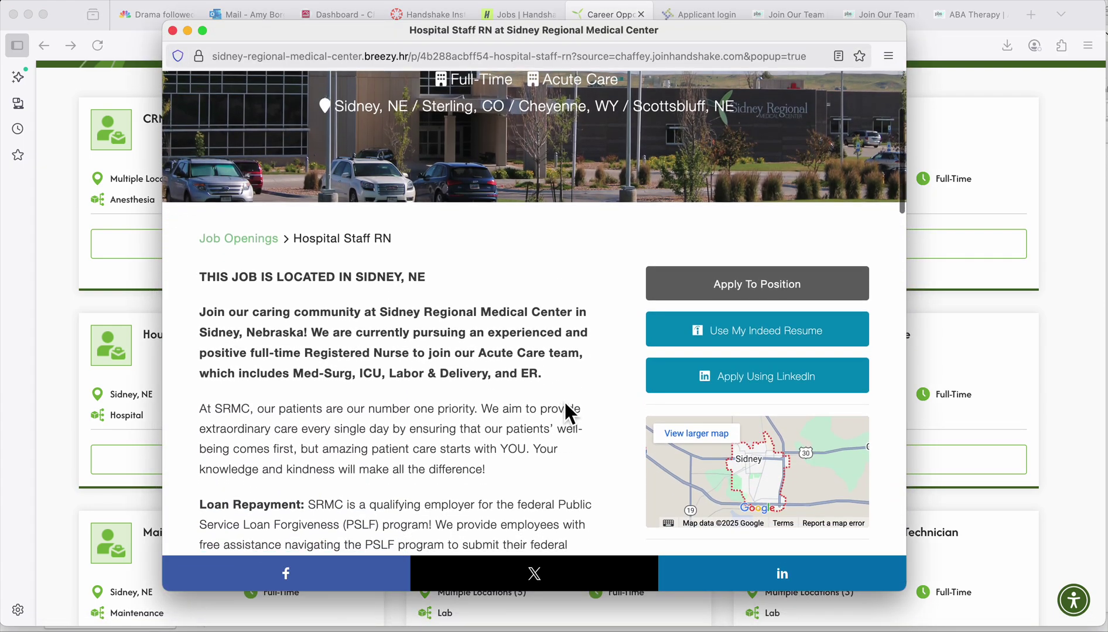
left_click(787, 281)
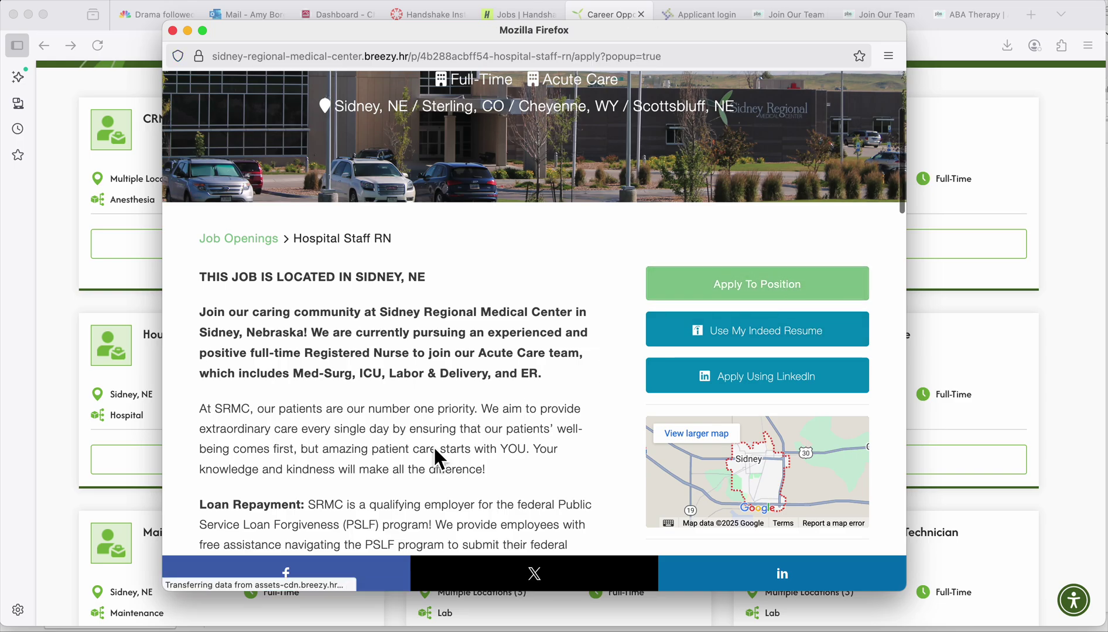
- Review the Hospital Staff RN application form, including the cover letter, equal opportunity and veteran status sections, and close its window
scroll(570, 419, "down", 15)
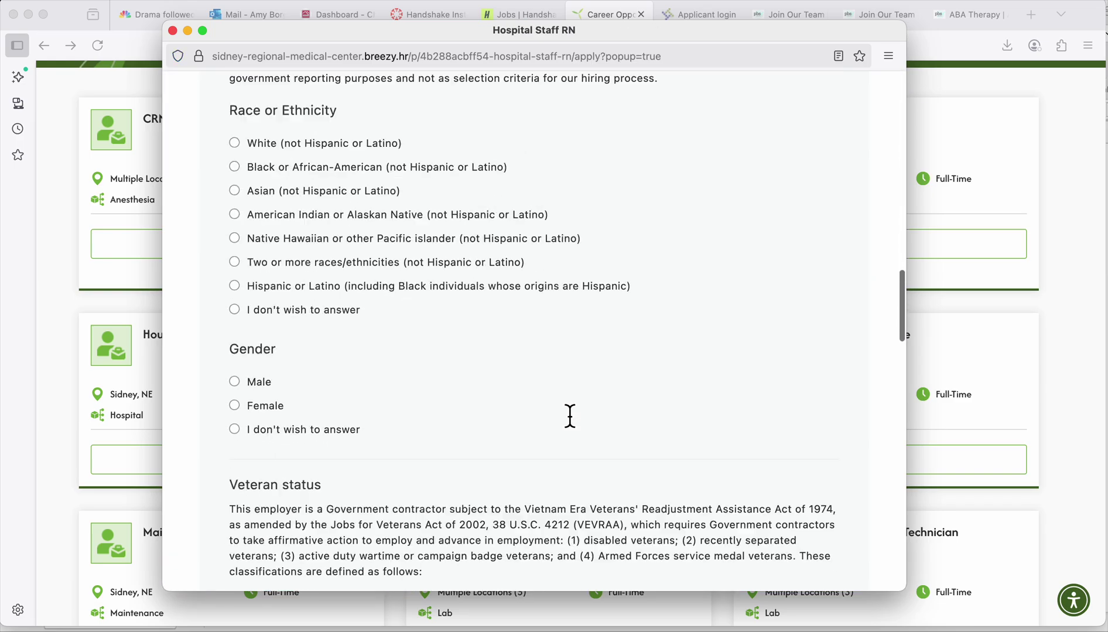
scroll(569, 416, "down", 15)
scroll(570, 419, "up", 20)
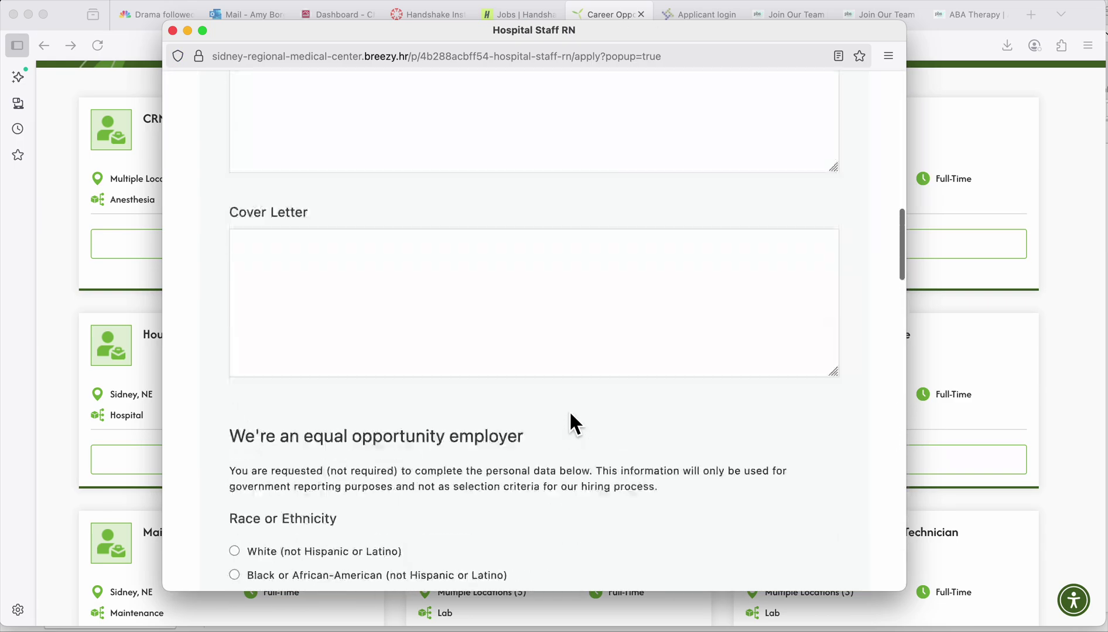
scroll(570, 417, "up", 10)
left_click(172, 30)
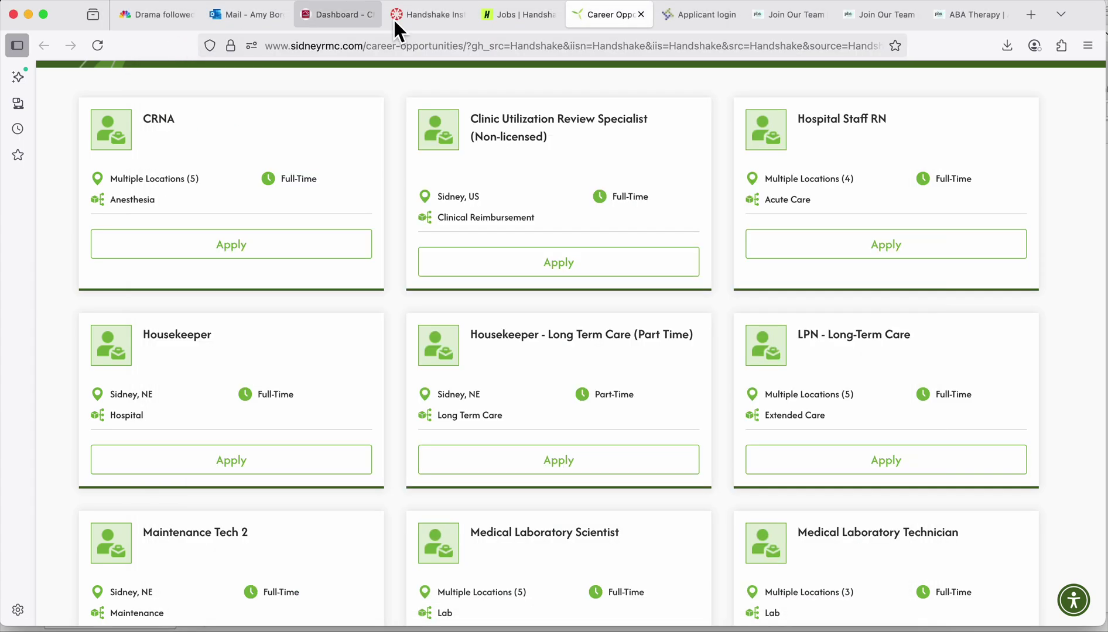